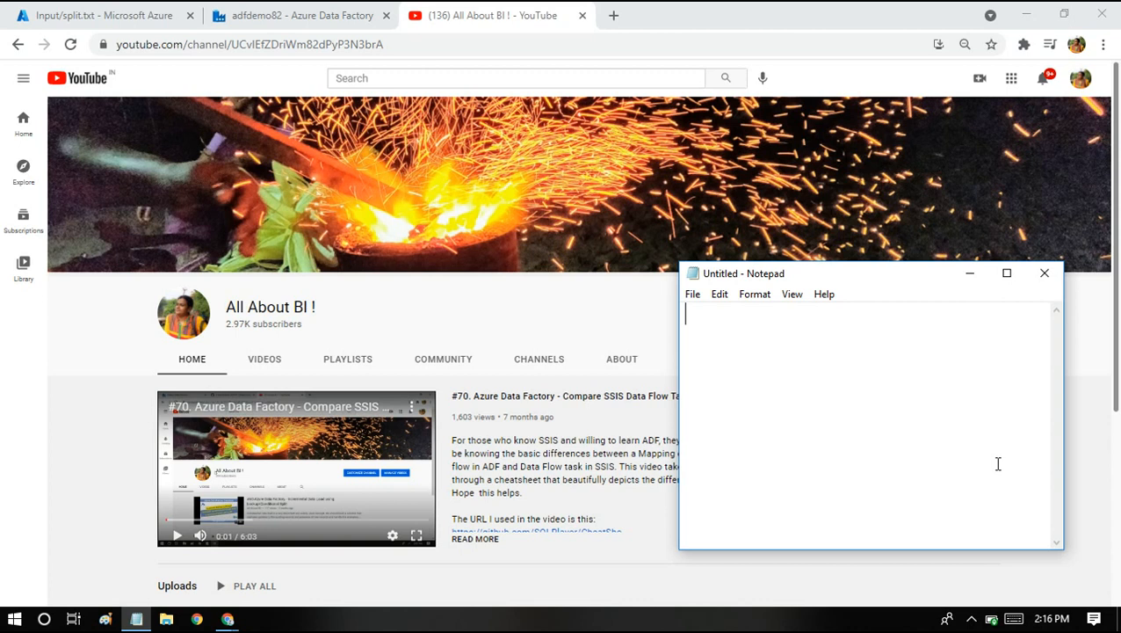
Write split() and collect() on two lines of the Notepad notes.
text(())
key(Return)
text(collect())
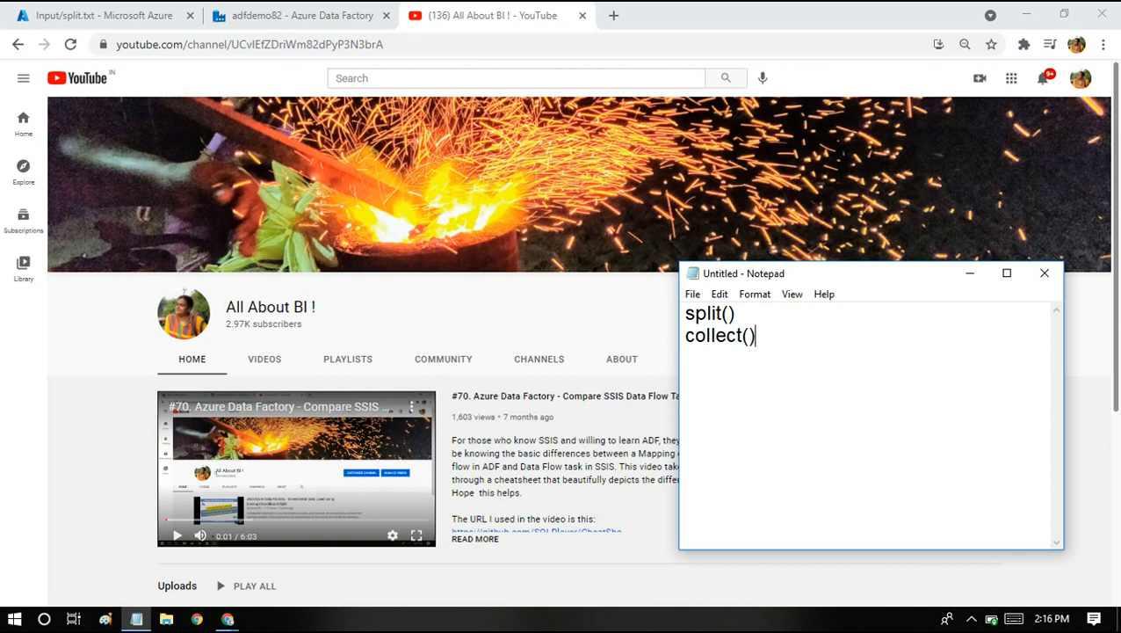
key(Up)
key(shift+Down)
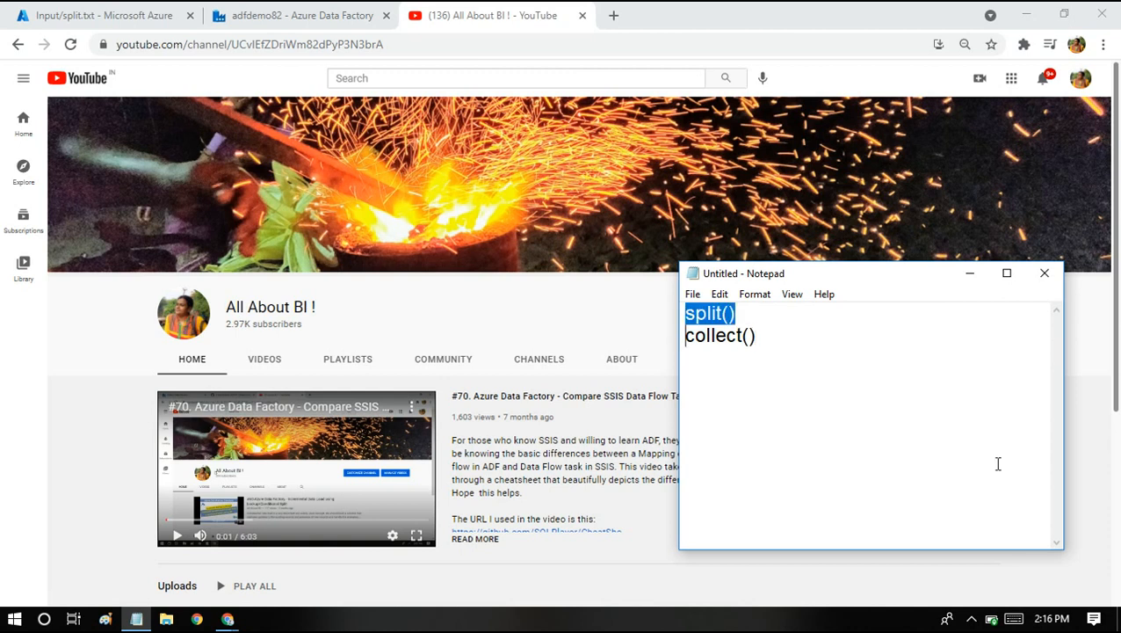
key(shift+End)
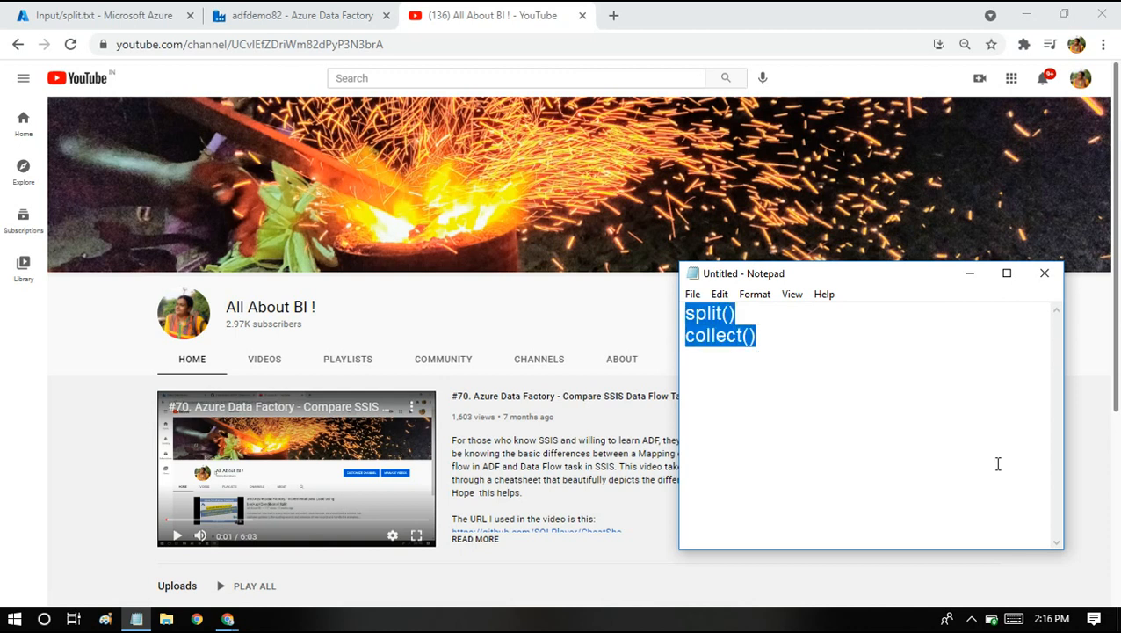
Describe them as '--- split records to multiple rec' and '-- merging records to lesser rec'.
key(Up)
text(--- )
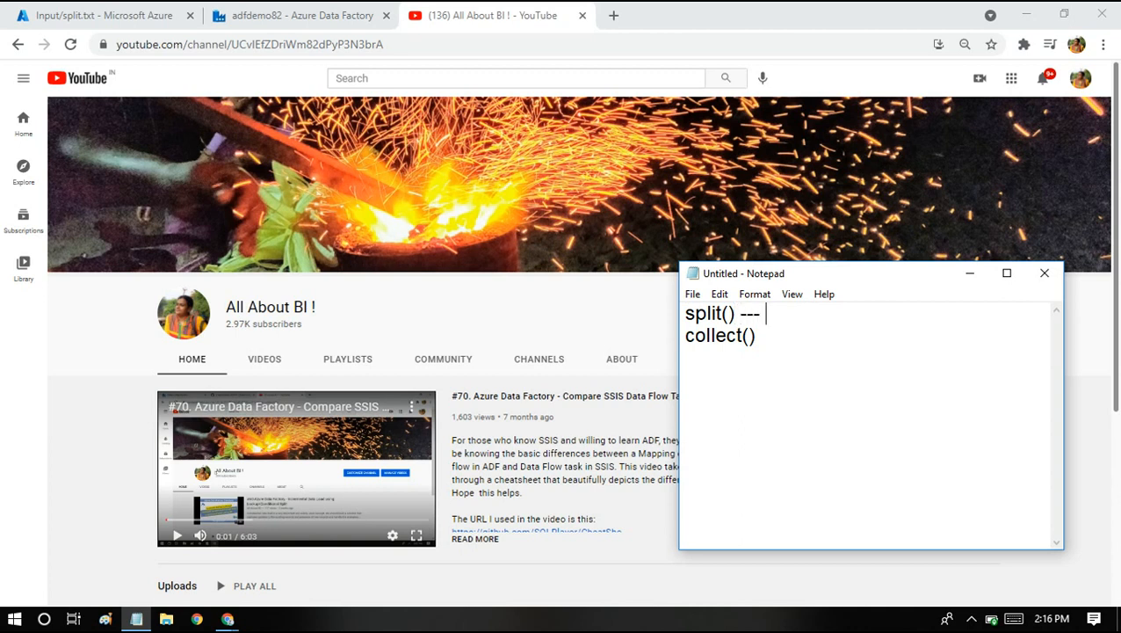
text(  sp;it)
key(BackSpace)
key(BackSpace)
key(BackSpace)
text(lit records to )
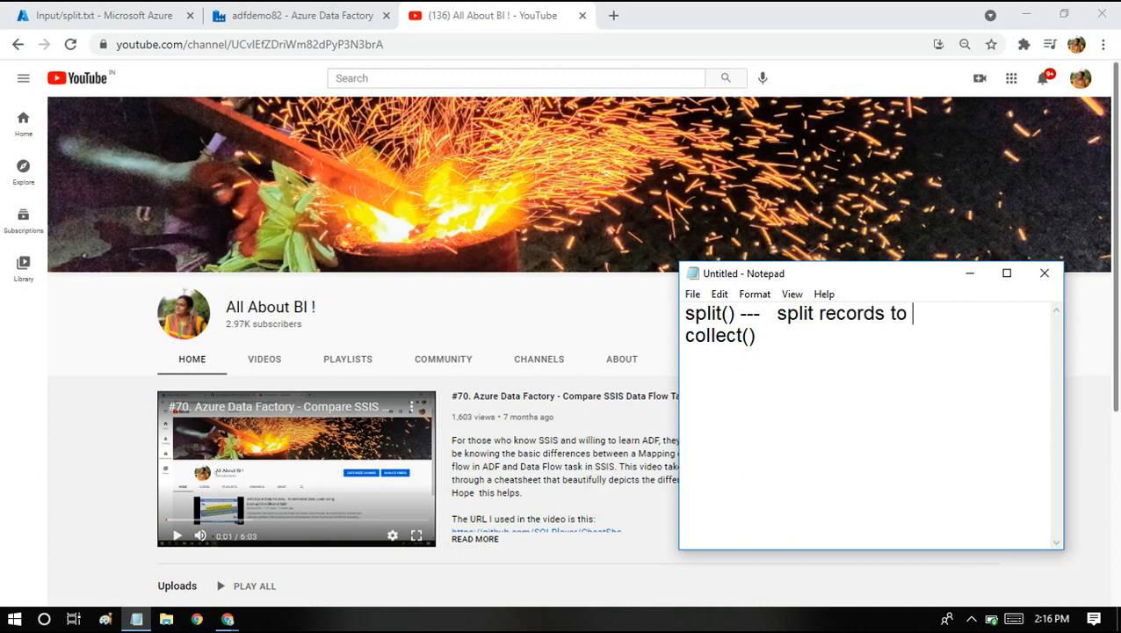
text(multiple rec)
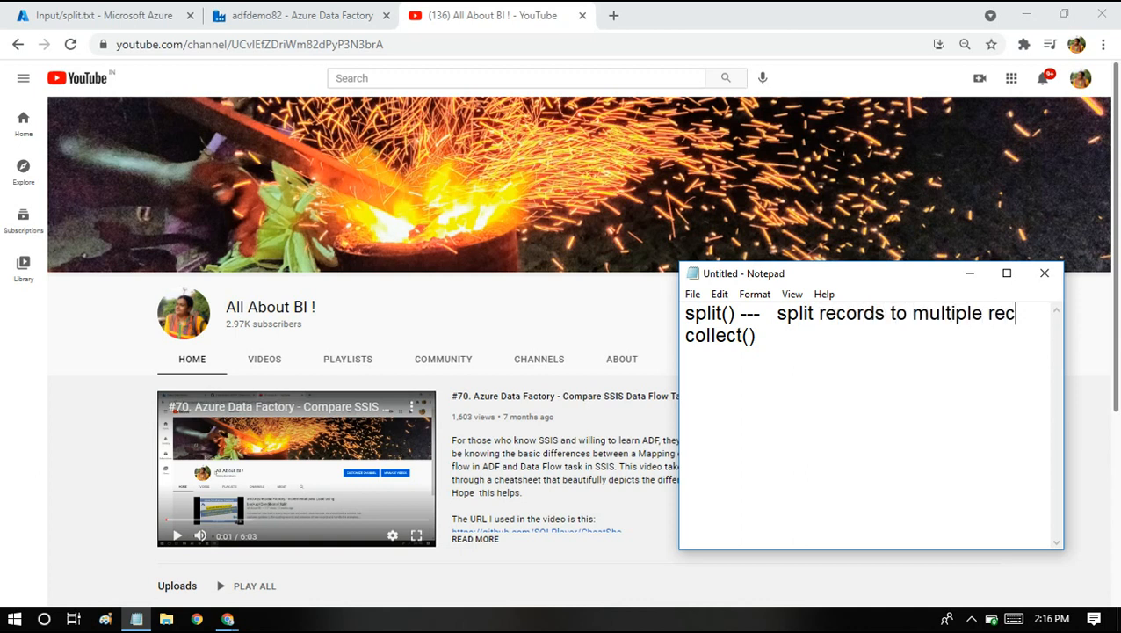
click(755, 335)
text(-- merging)
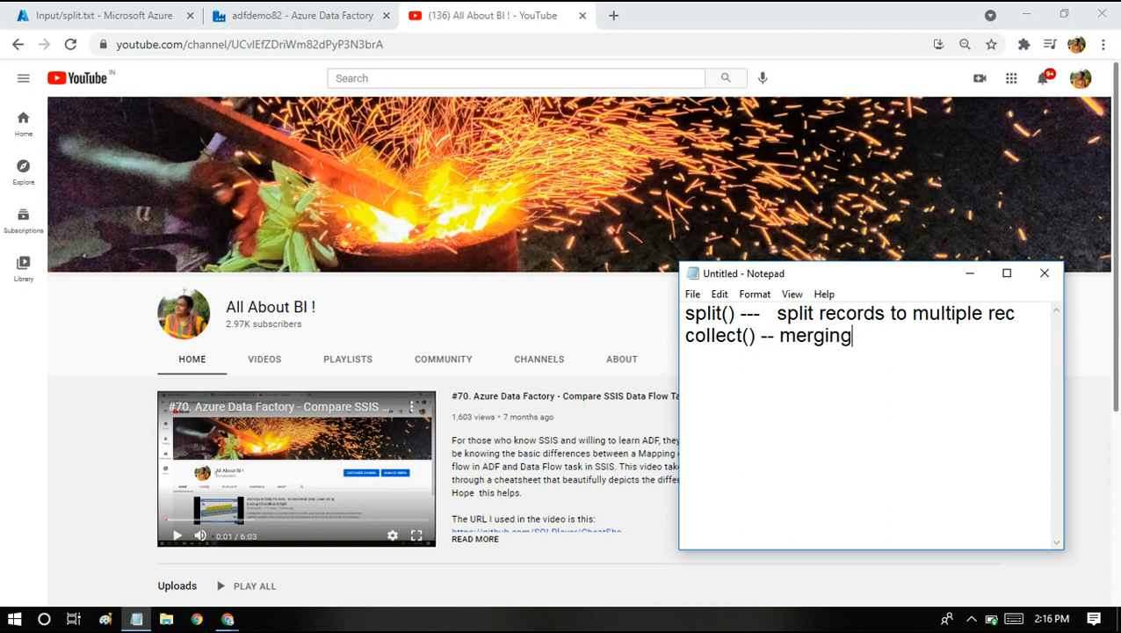
text( records t)
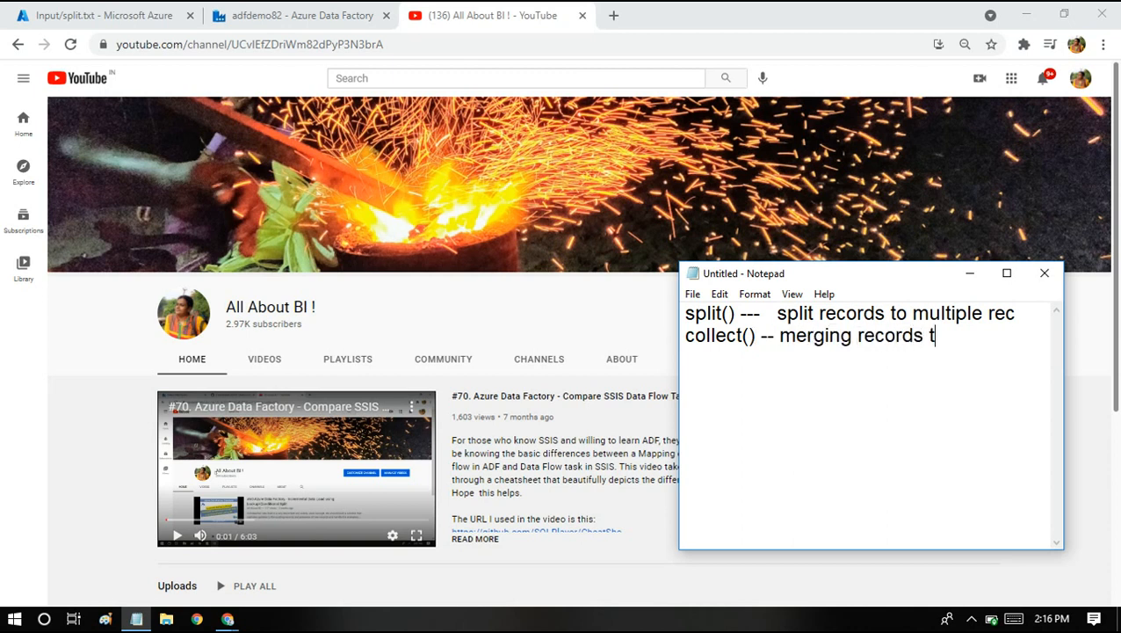
text(o lesser rec)
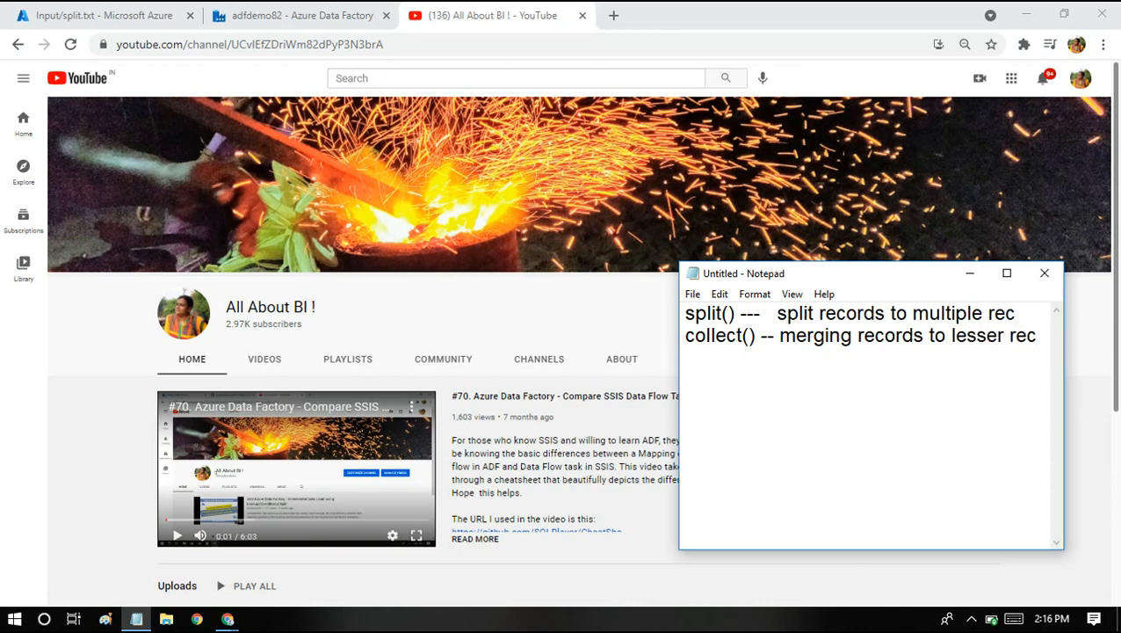
Highlight the finished notes, then switch back to Azure Data Factory.
key(ctrl+a)
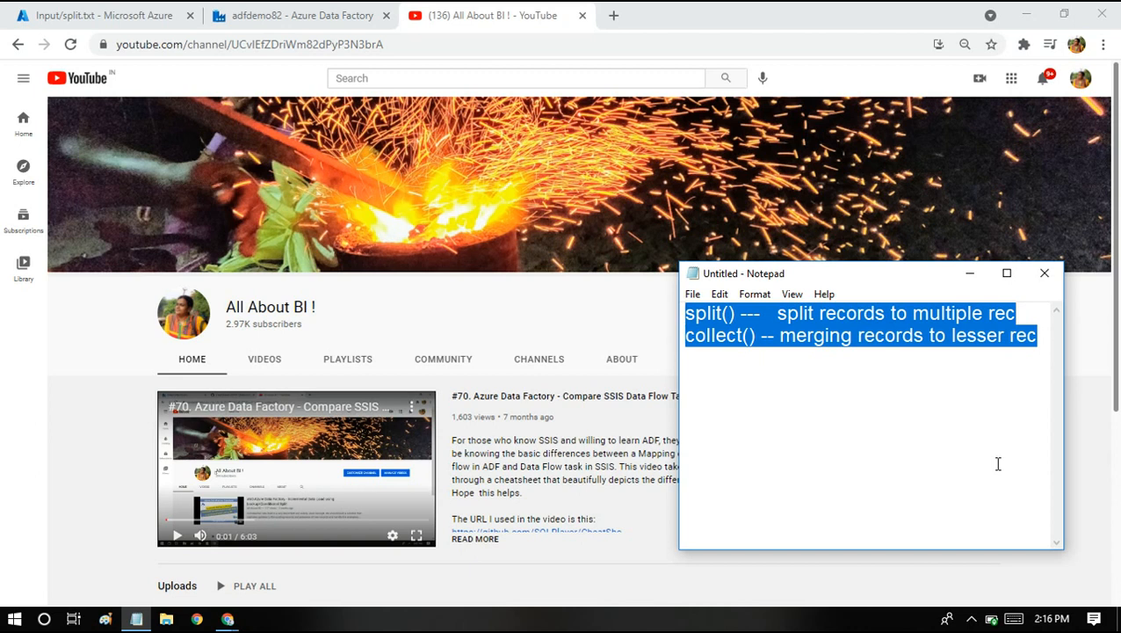
click(786, 359)
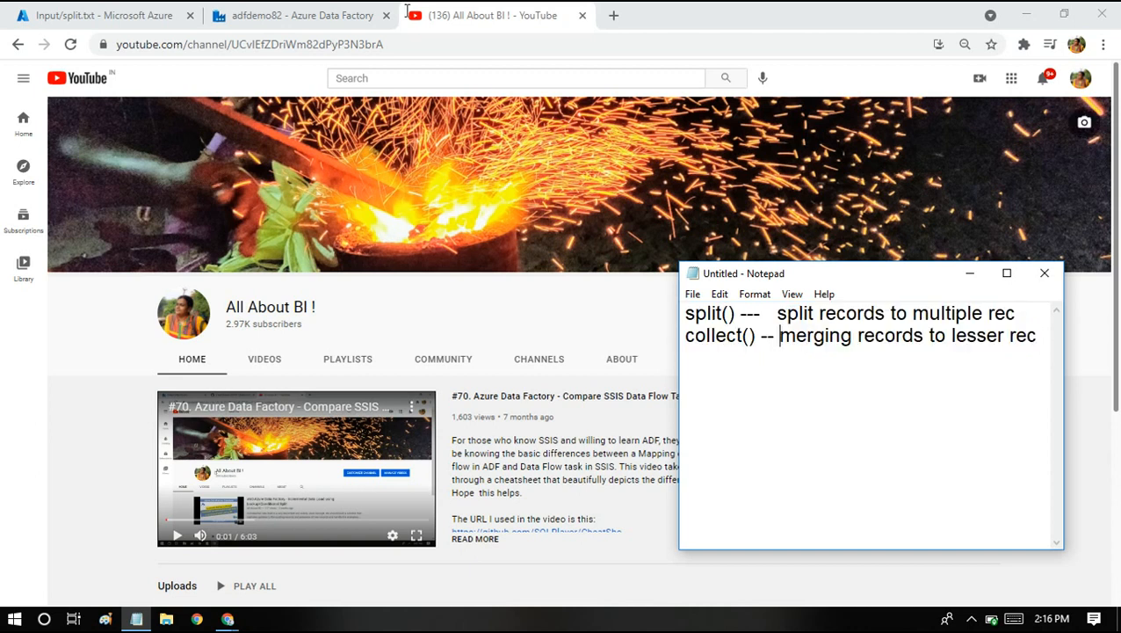
click(338, 9)
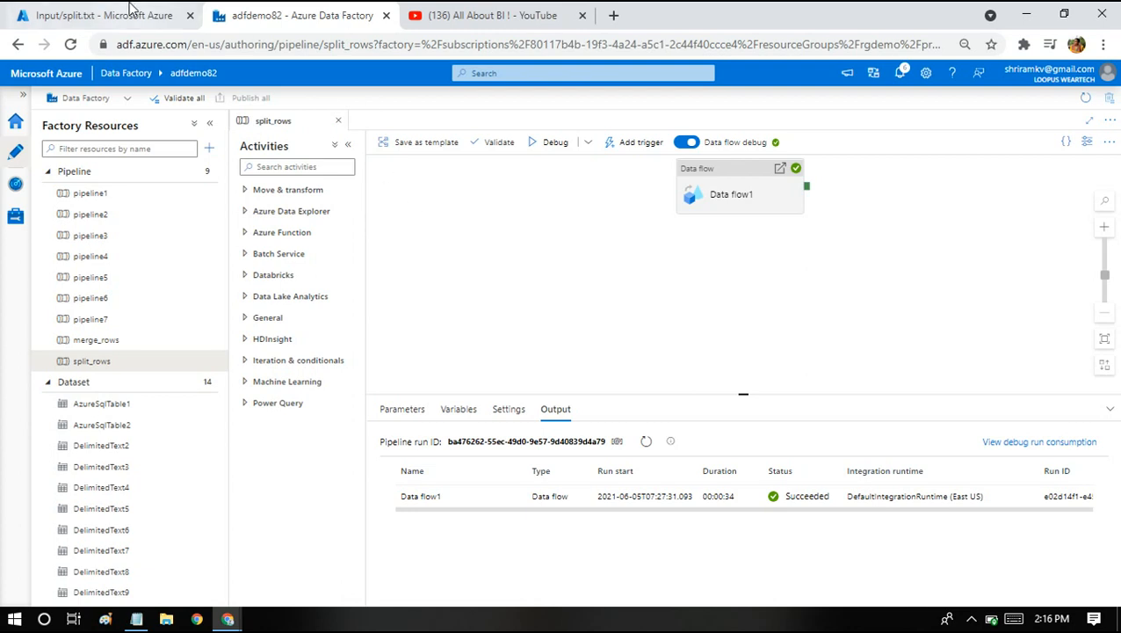
In split.txt, highlight the subjects header and values like Computers, Management and Statistics|Analytics.
click(88, 11)
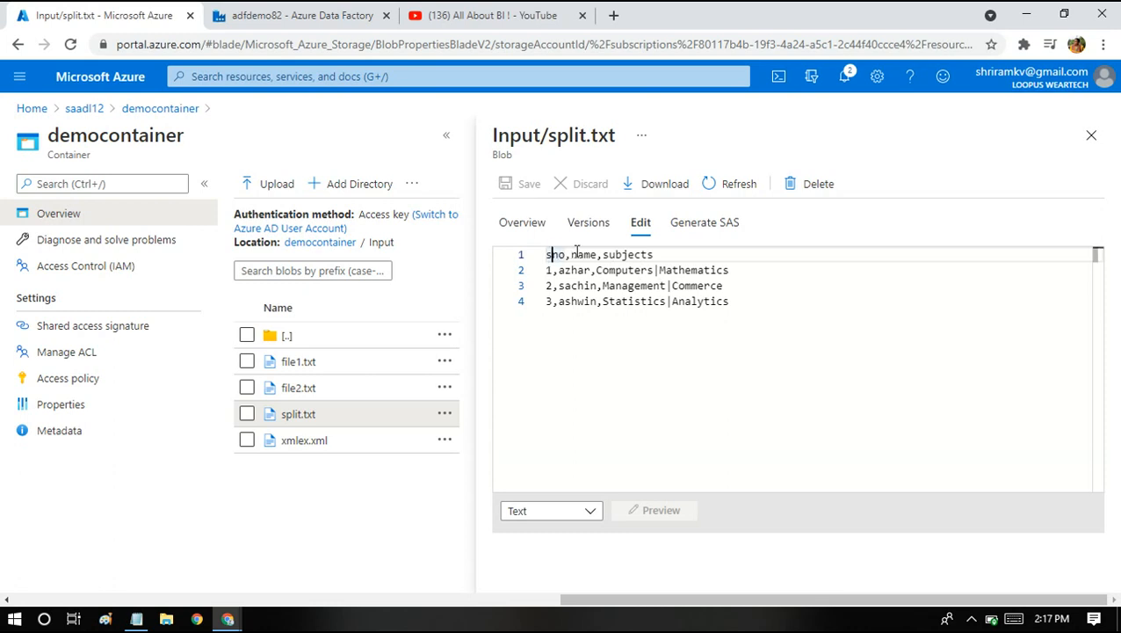
click(620, 254)
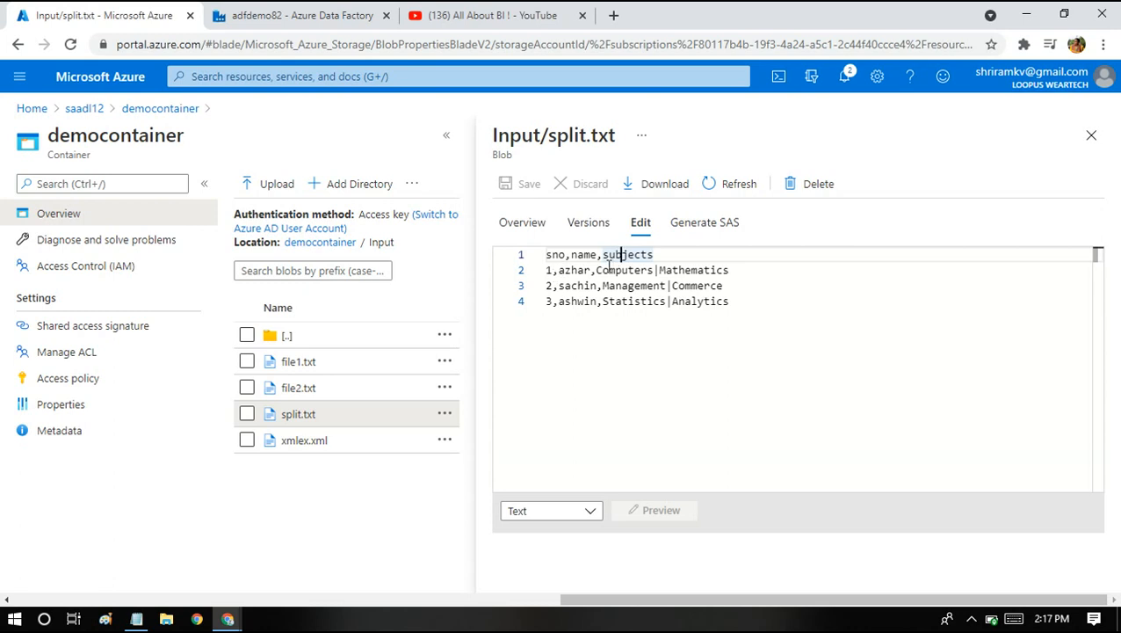
drag(597, 269, 731, 275)
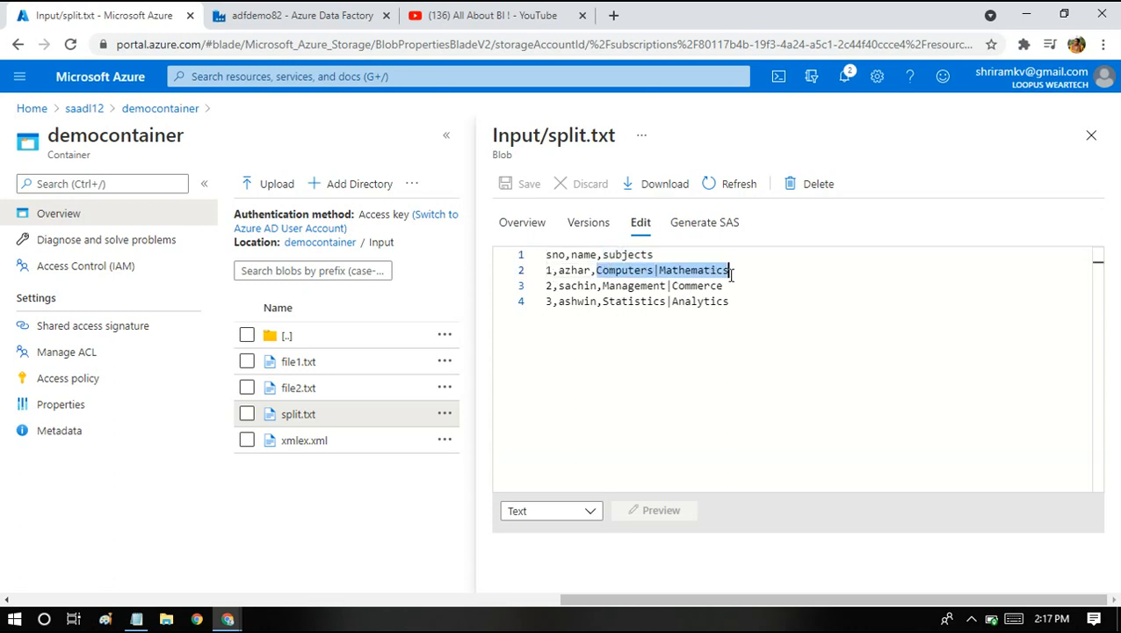
double_click(571, 269)
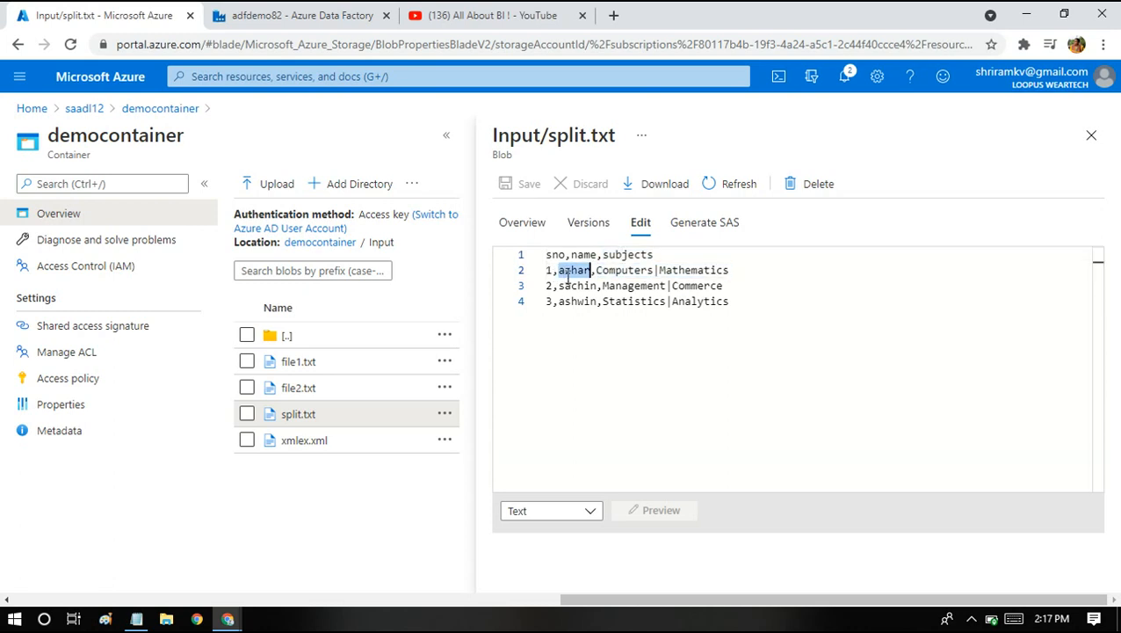
double_click(616, 270)
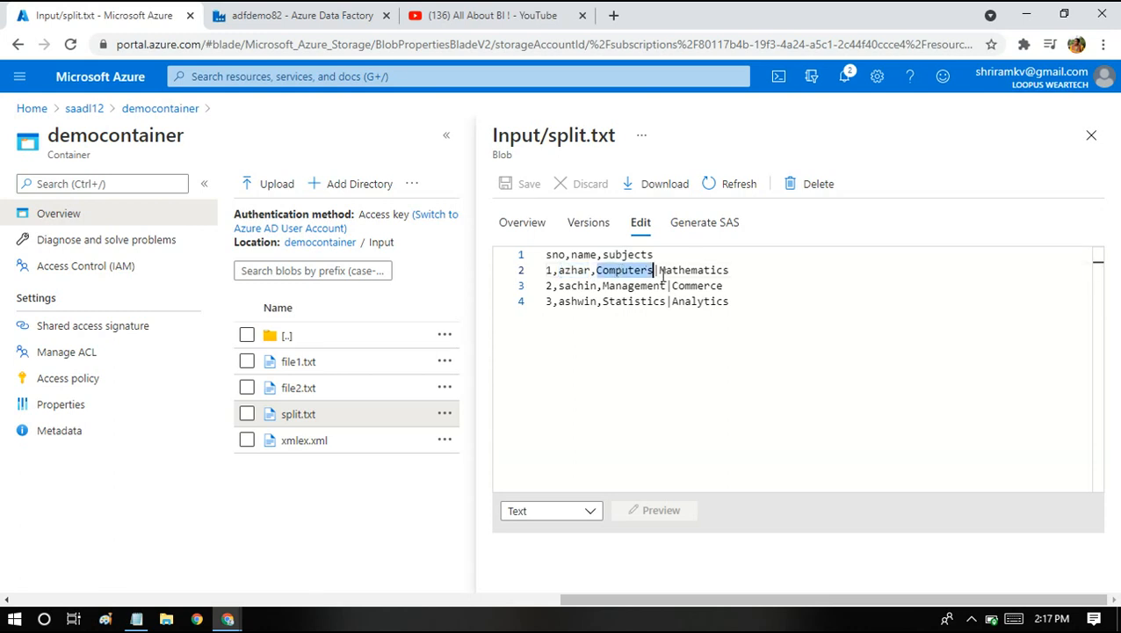
double_click(607, 286)
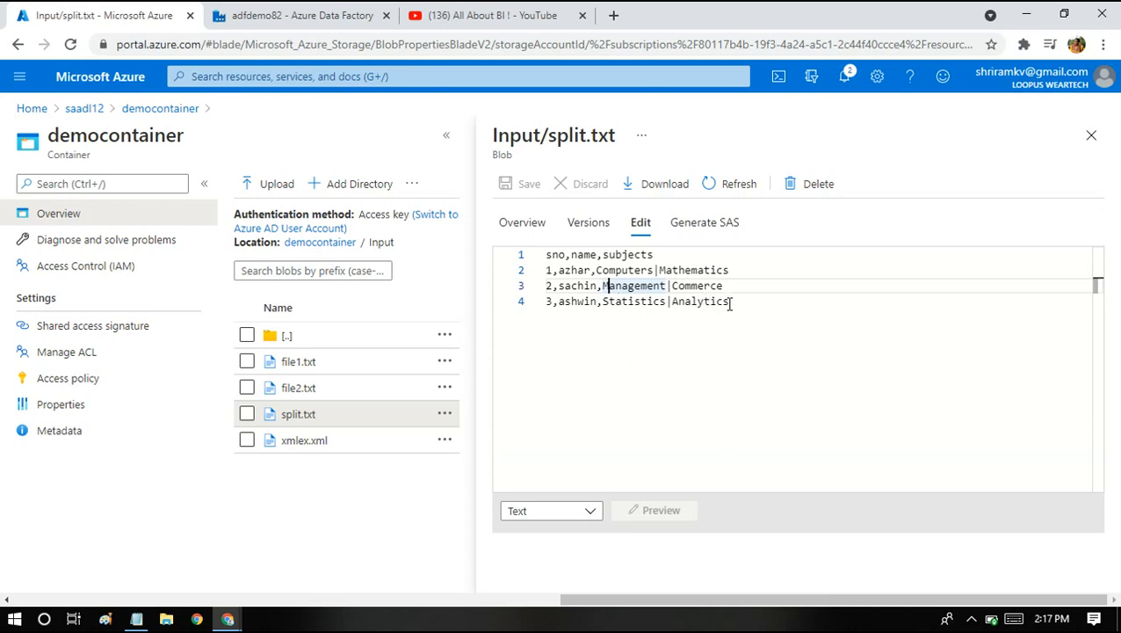
drag(730, 301, 603, 302)
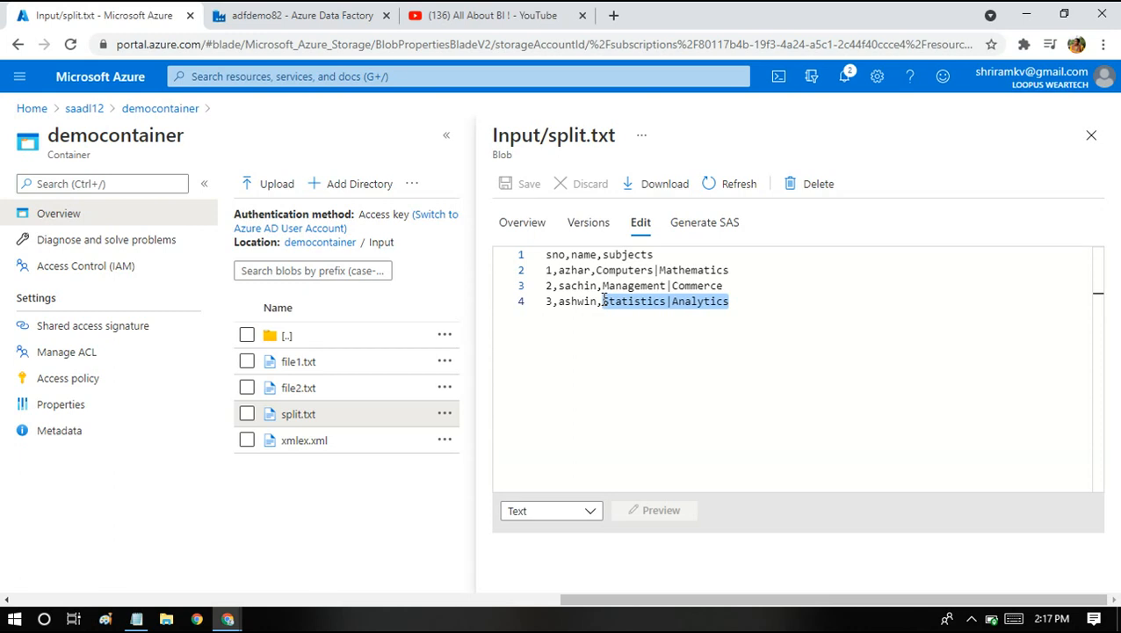
Add sample rows: 1,azhar,Computers; 1,azhar,Mathematics; 2,sachin,Management; 2,sachin,Commerce.
key(Right)
key(Return)
key(Return)
key(Return)
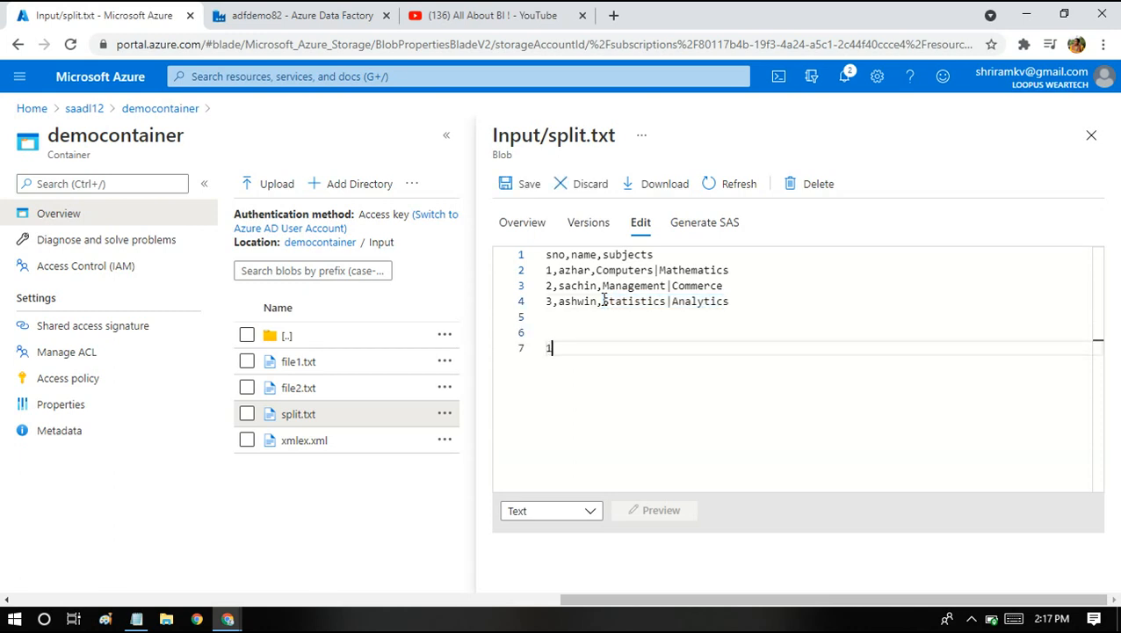
text(1,azhar,cp)
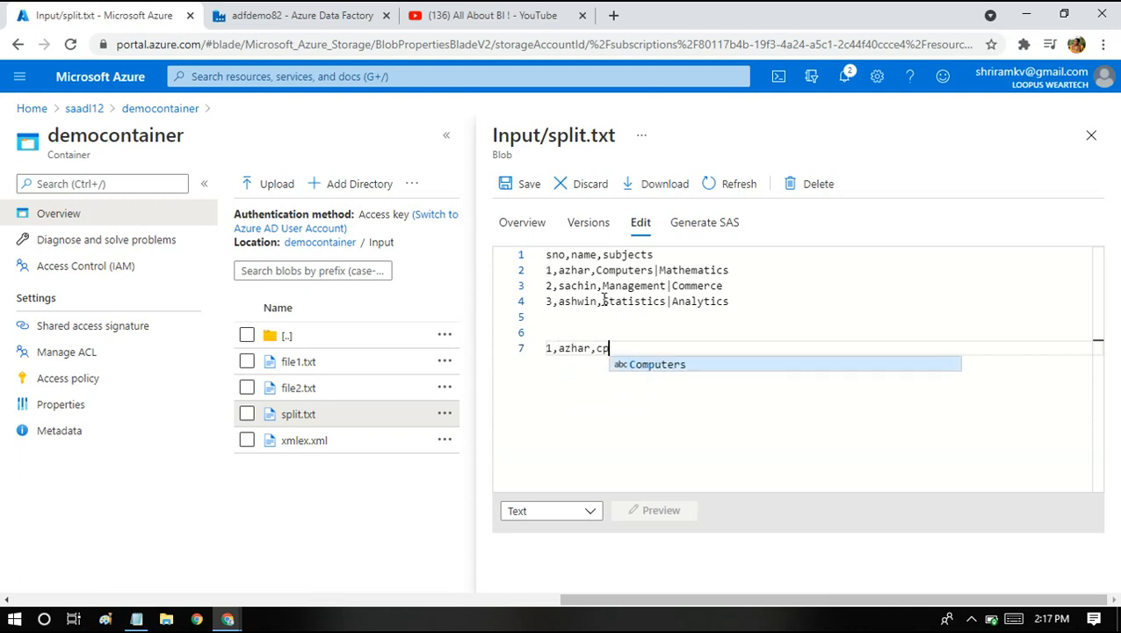
key(BackSpace)
text(om)
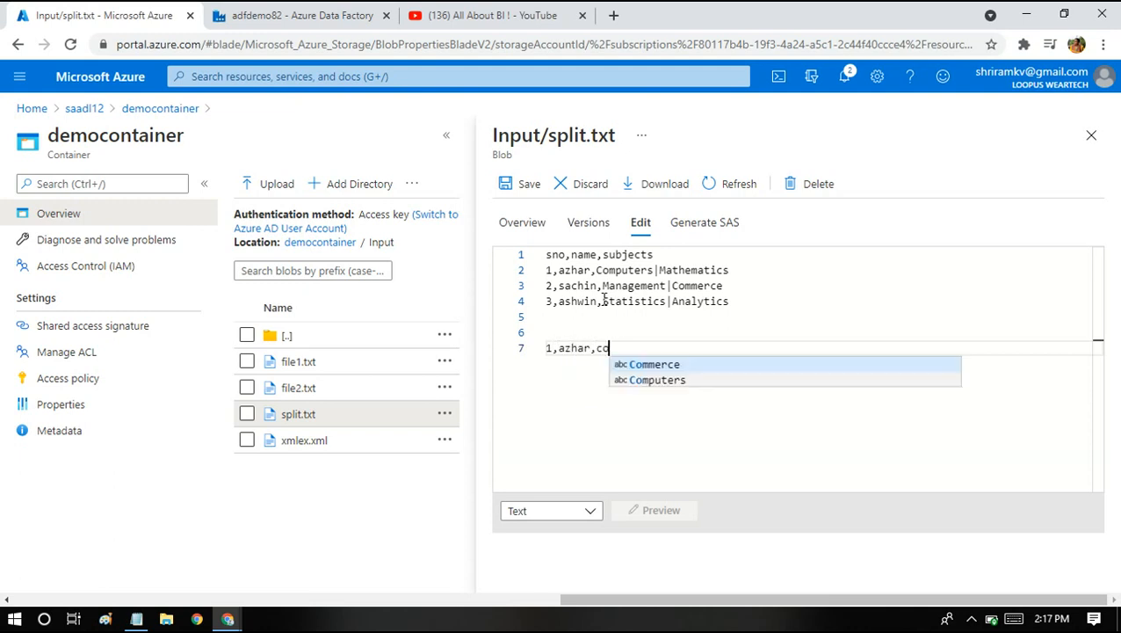
key(Down)
key(Return)
key(Return)
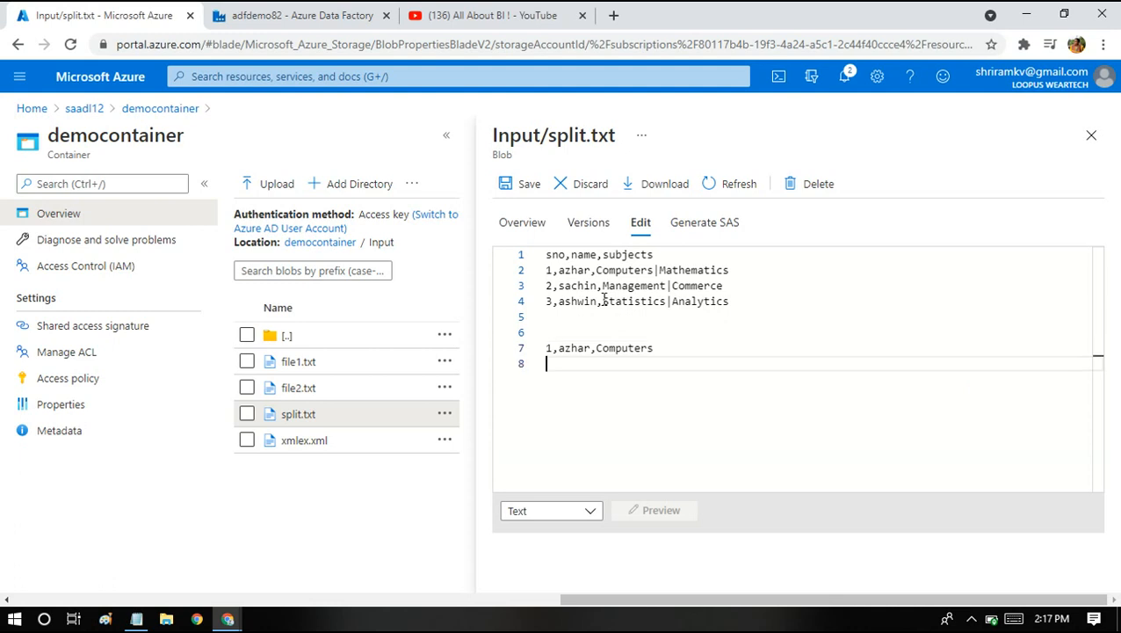
text(1,azha)
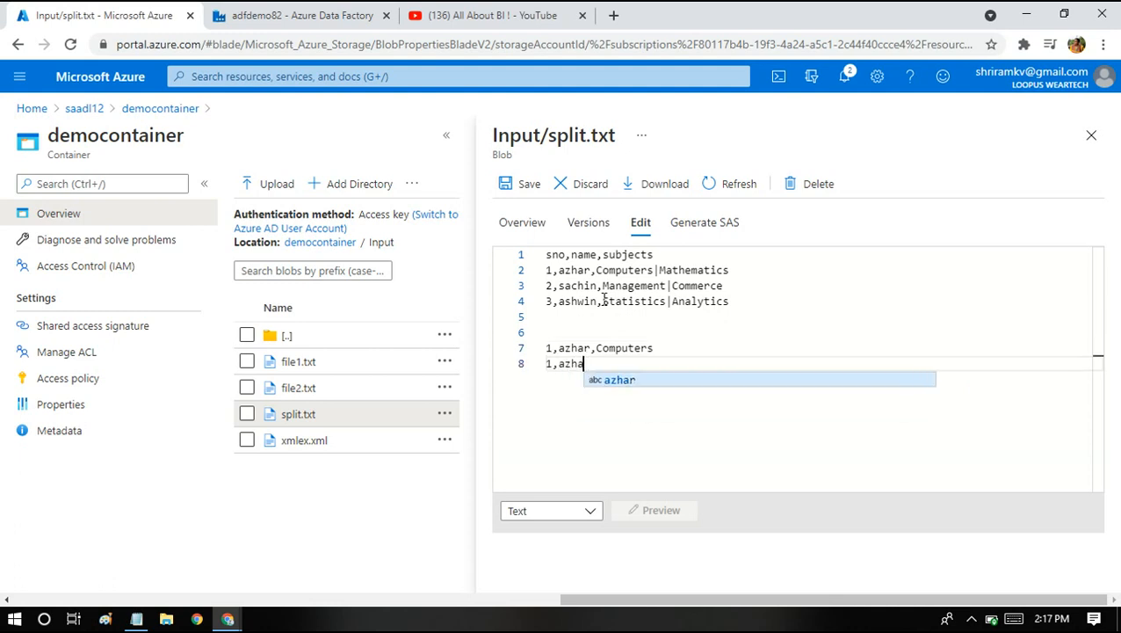
text(r,mat)
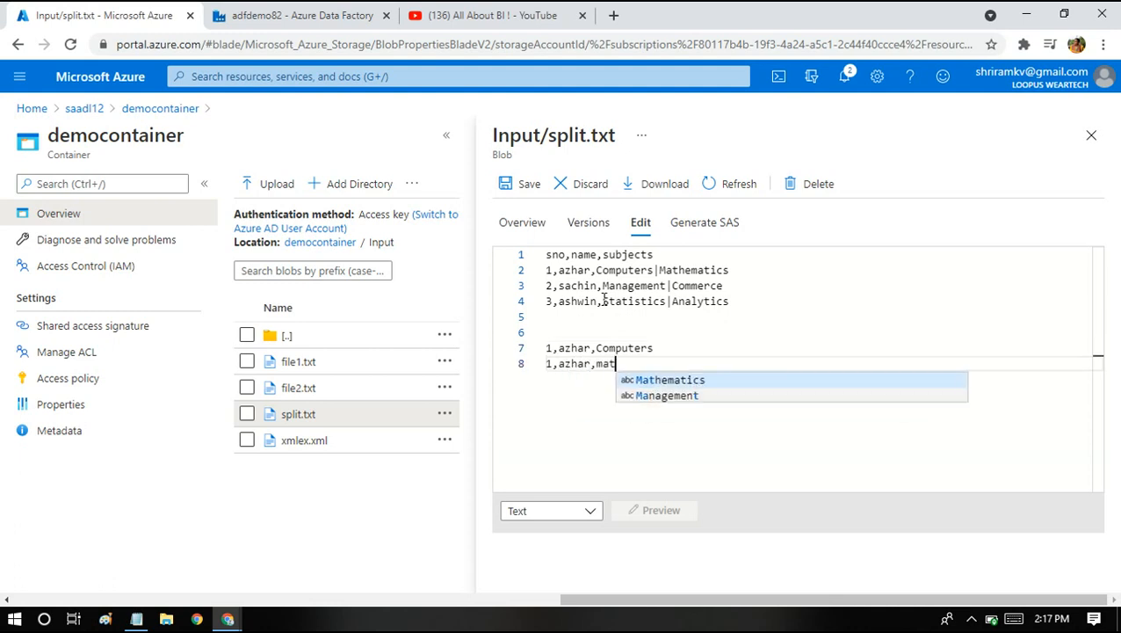
key(Return)
key(Return)
text(2)
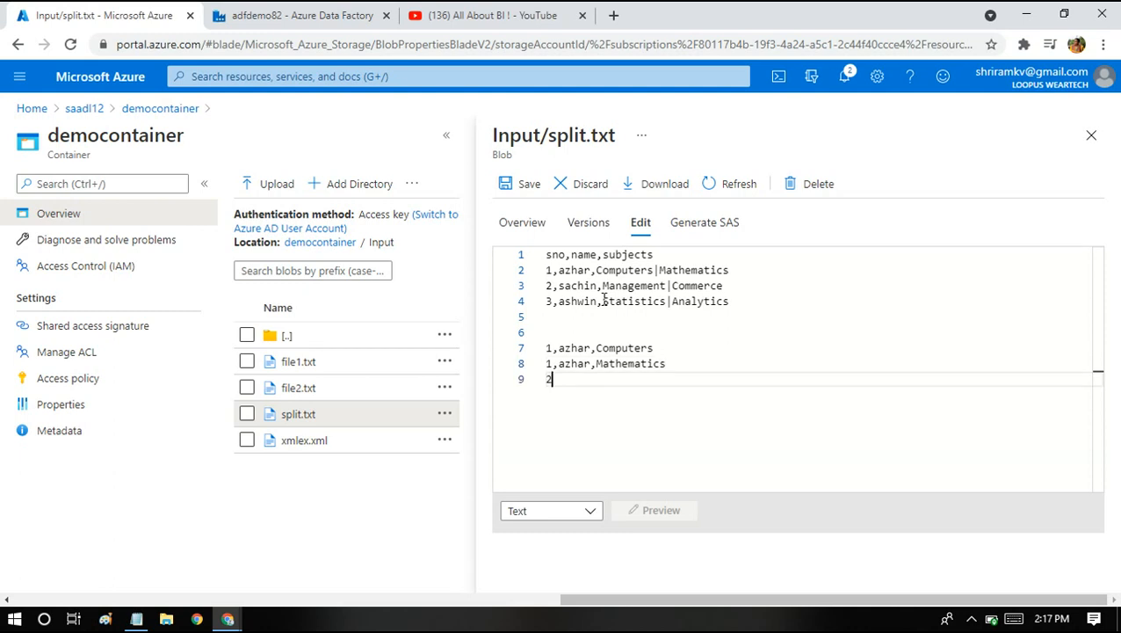
text(,sachin,mana)
key(Return)
key(Return)
text(2,sachin,)
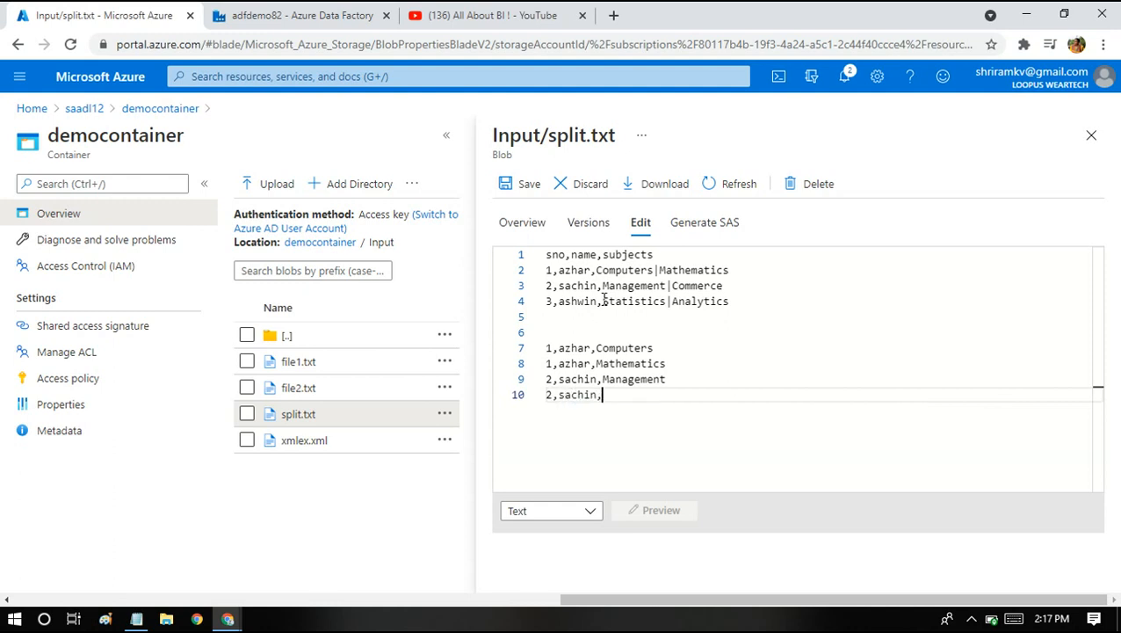
text(com)
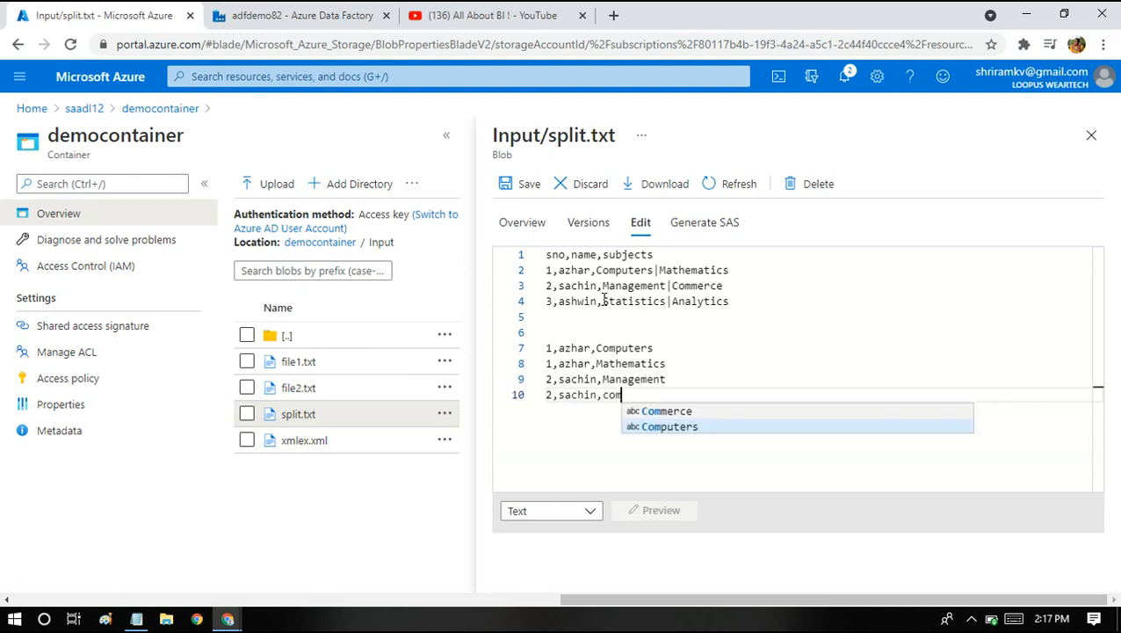
key(Up)
key(Return)
Delete the sample lines, point out the pipe-delimited subjects, and return to Data Factory.
key(shift+Up)
key(shift+Up)
key(shift+Up)
key(shift+Up)
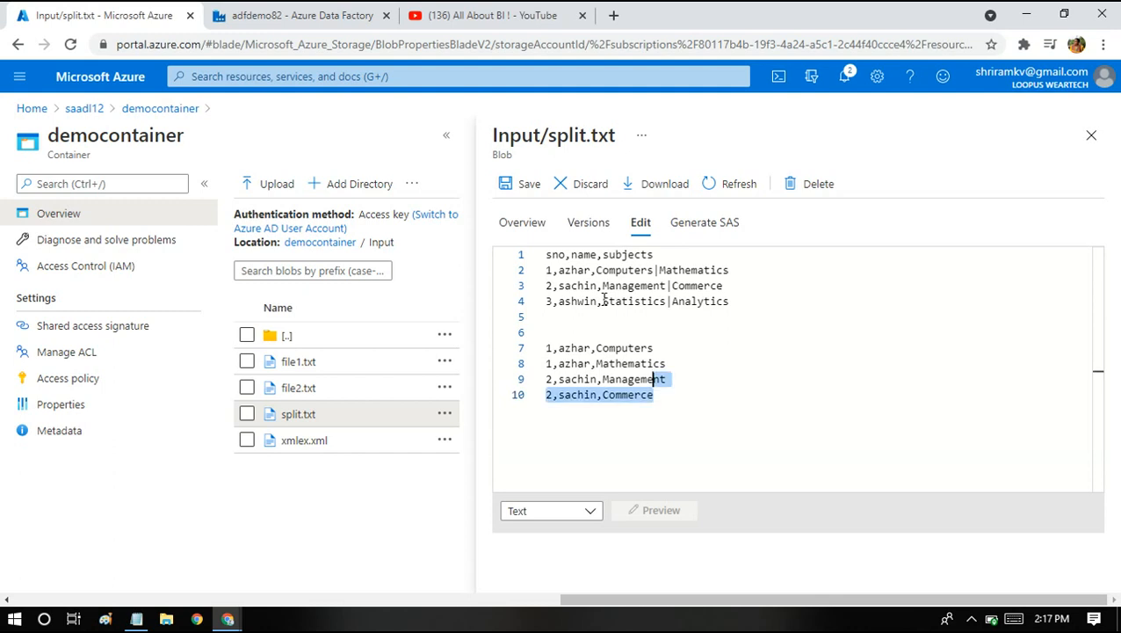
key(BackSpace)
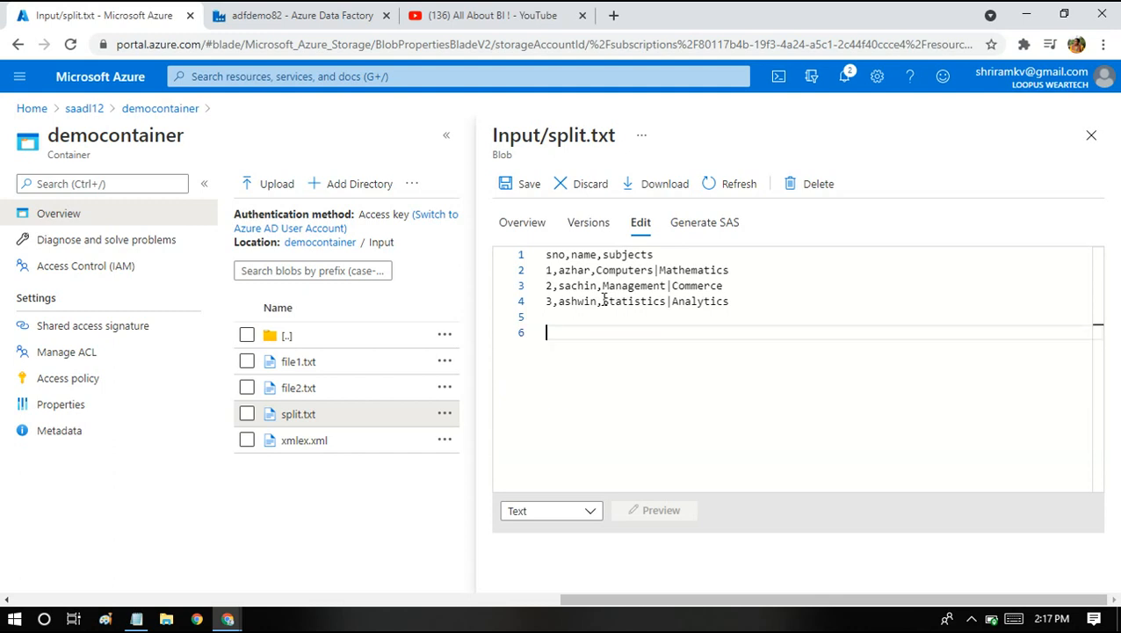
double_click(628, 255)
drag(597, 270, 730, 268)
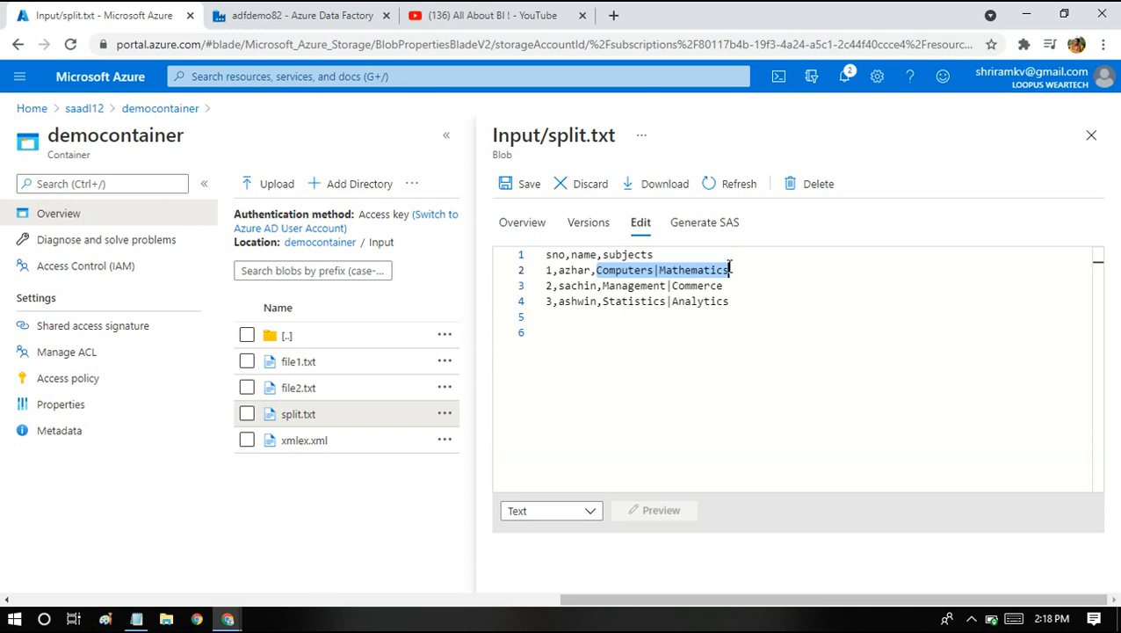
double_click(566, 271)
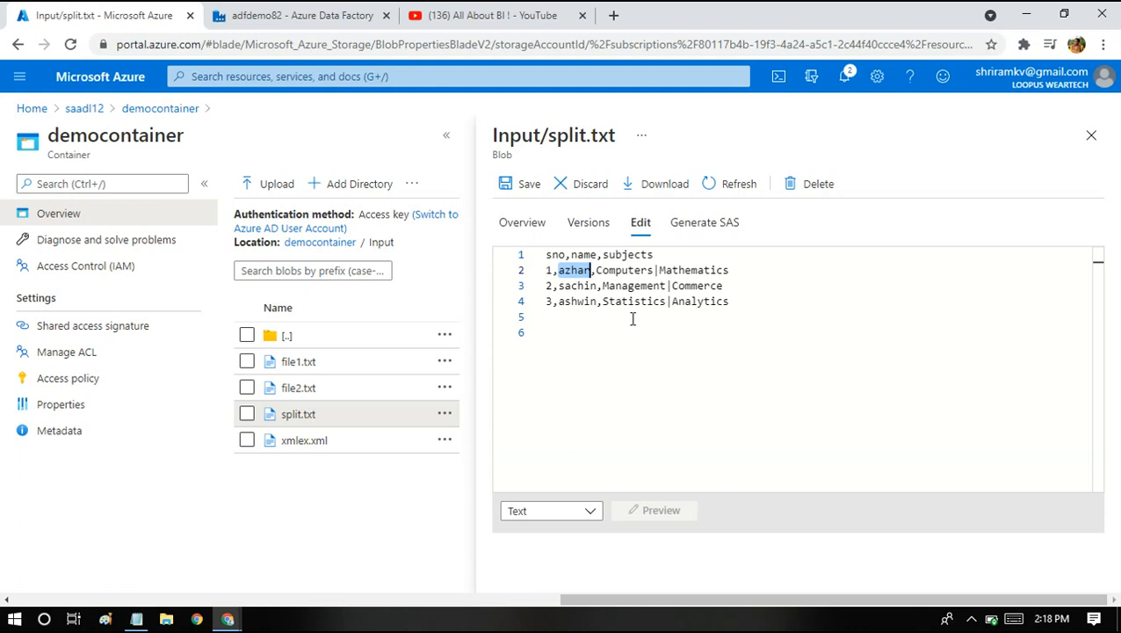
click(326, 10)
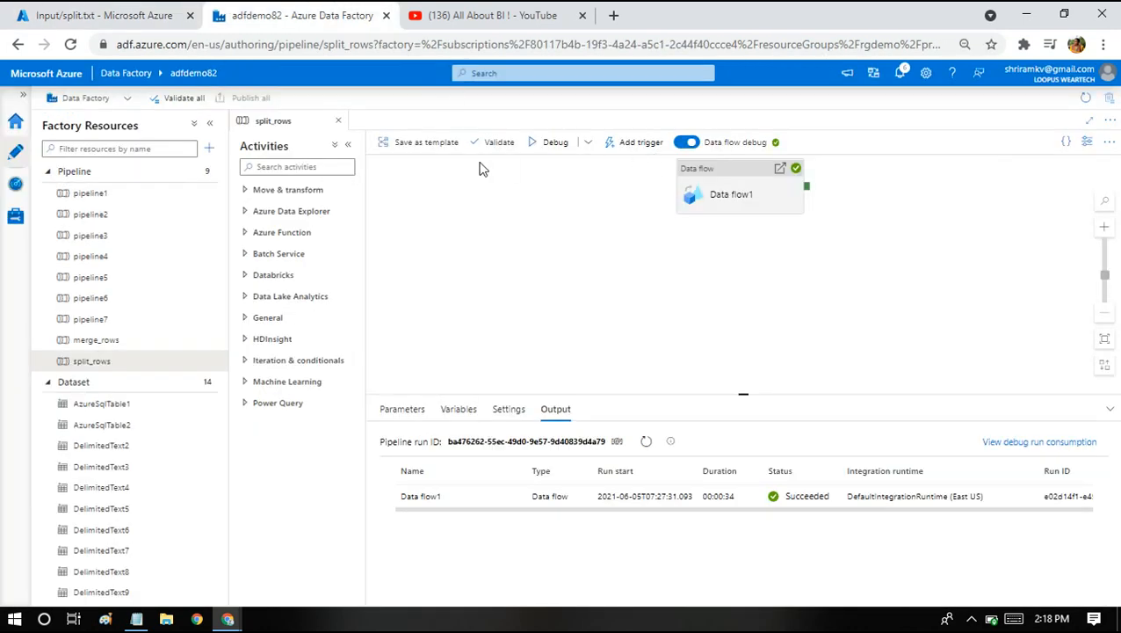
Open Data flow1 as dataflow5 and refresh source1's preview showing three rows.
click(721, 198)
double_click(721, 197)
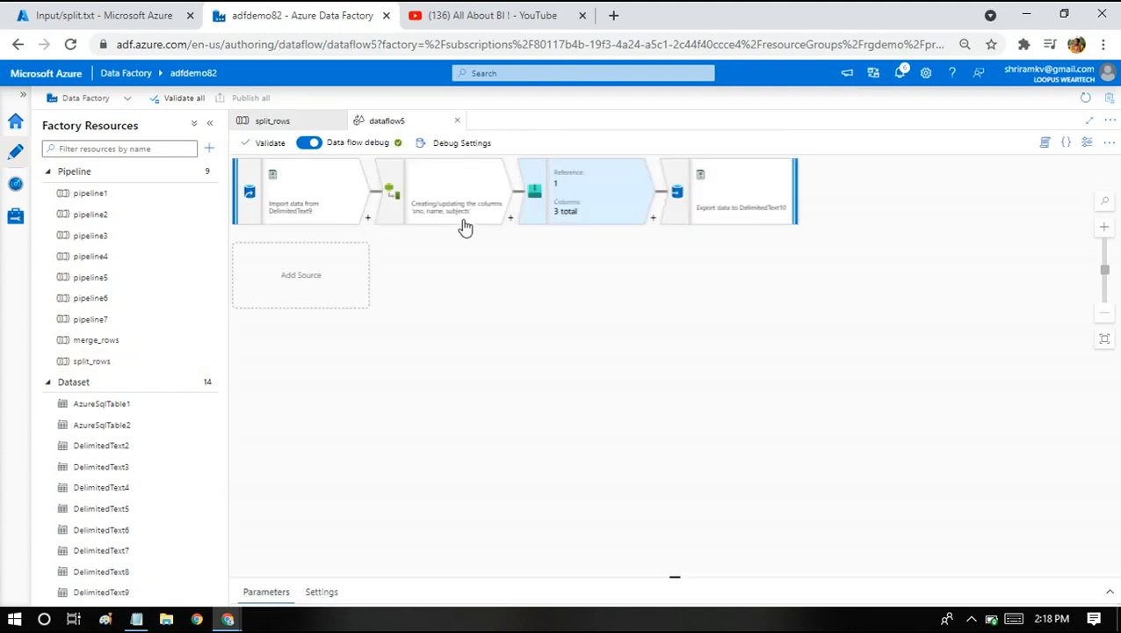
click(293, 184)
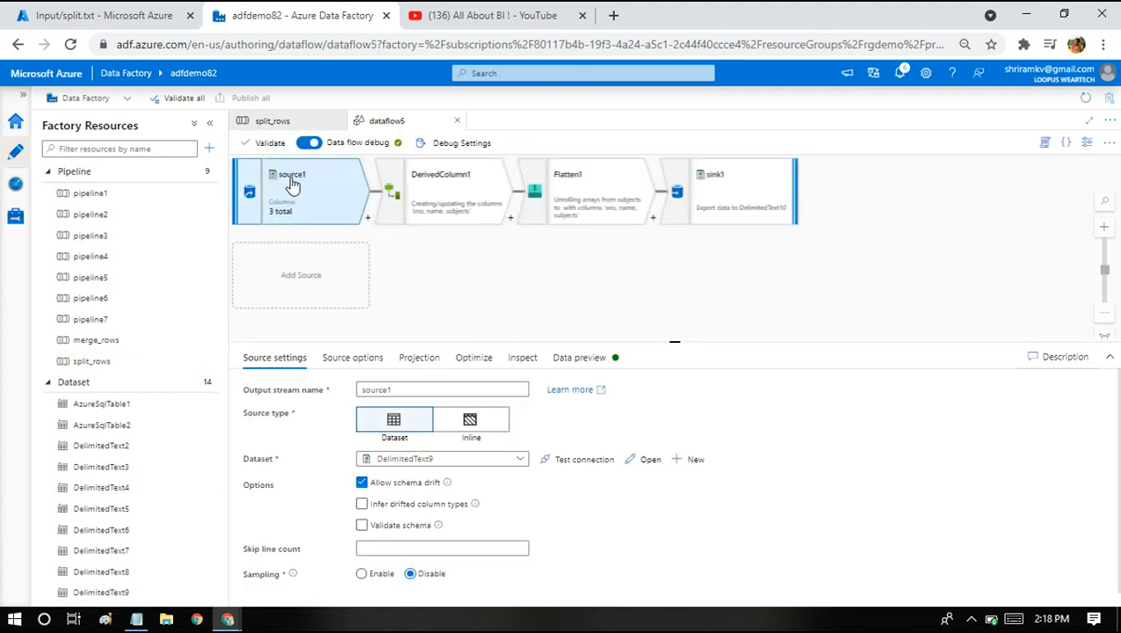
click(104, 15)
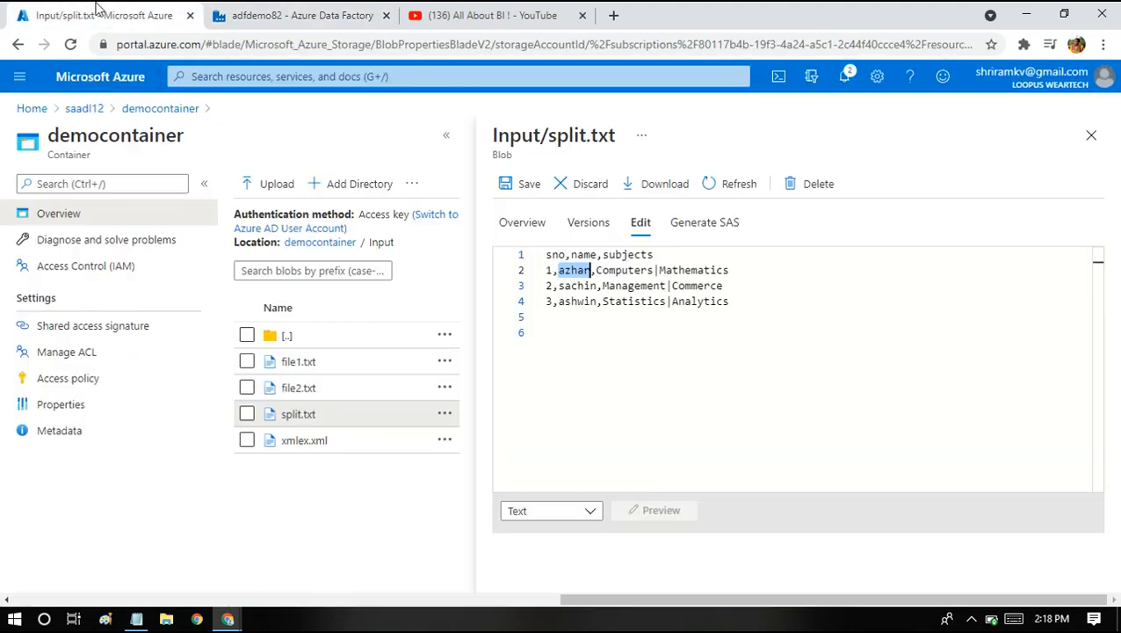
click(299, 15)
click(580, 359)
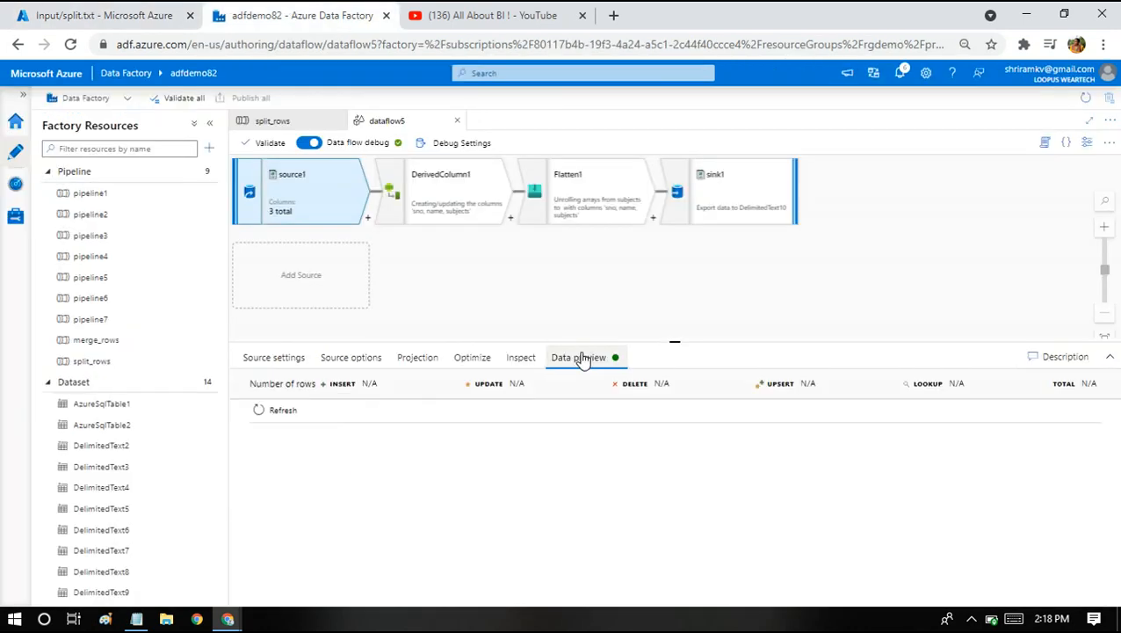
click(275, 411)
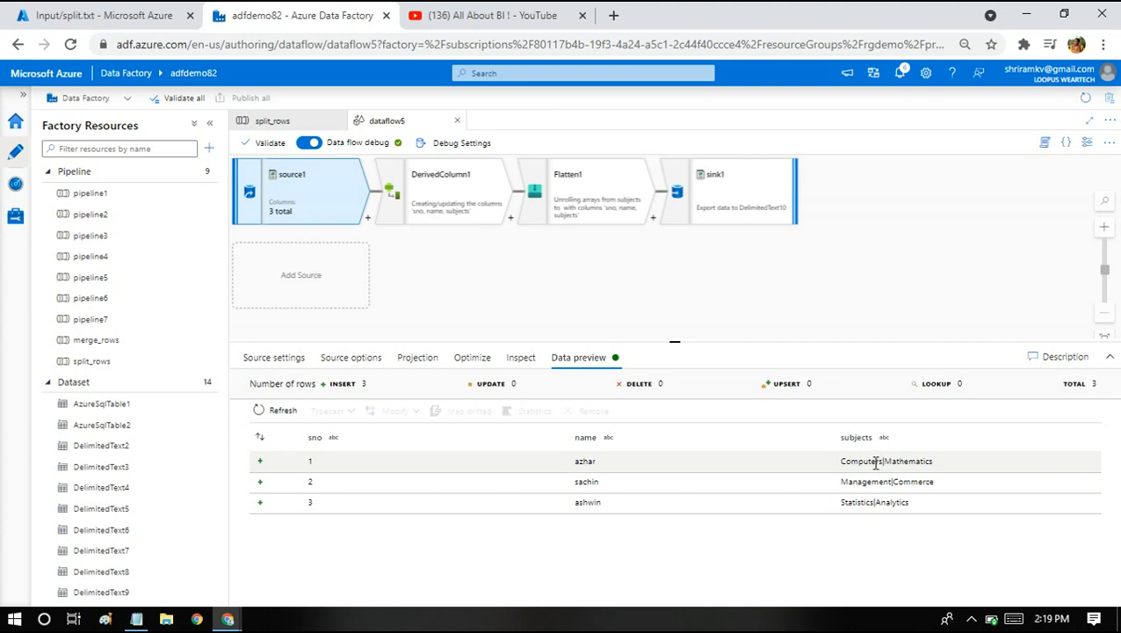
Inspect DerivedColumn1's subjects column and its split(subjects,'|') expression.
click(420, 193)
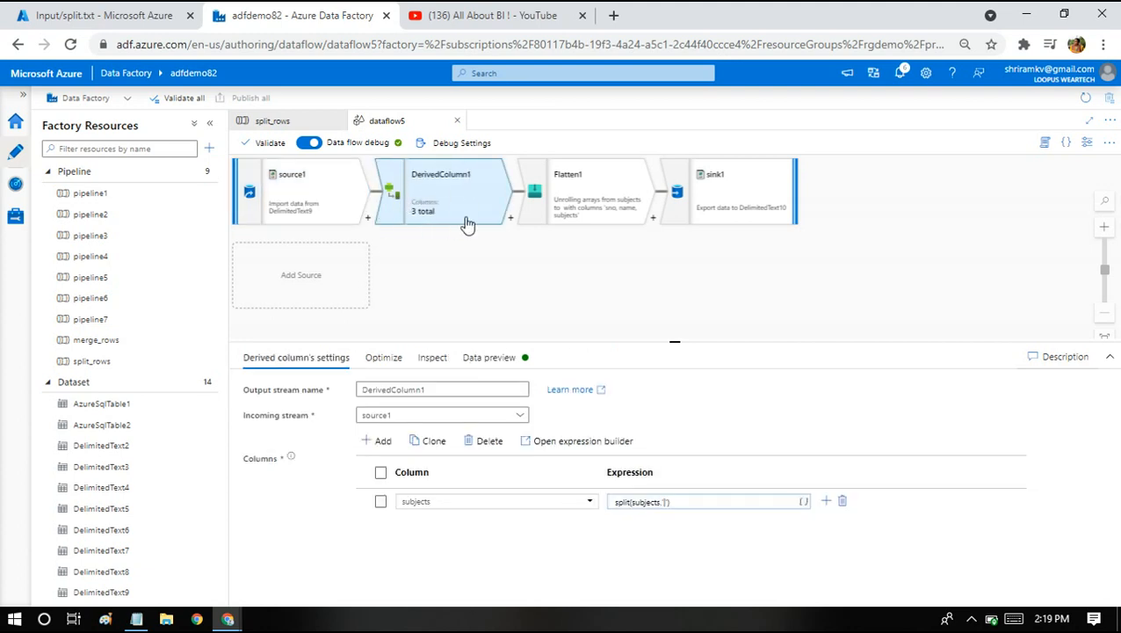
double_click(415, 502)
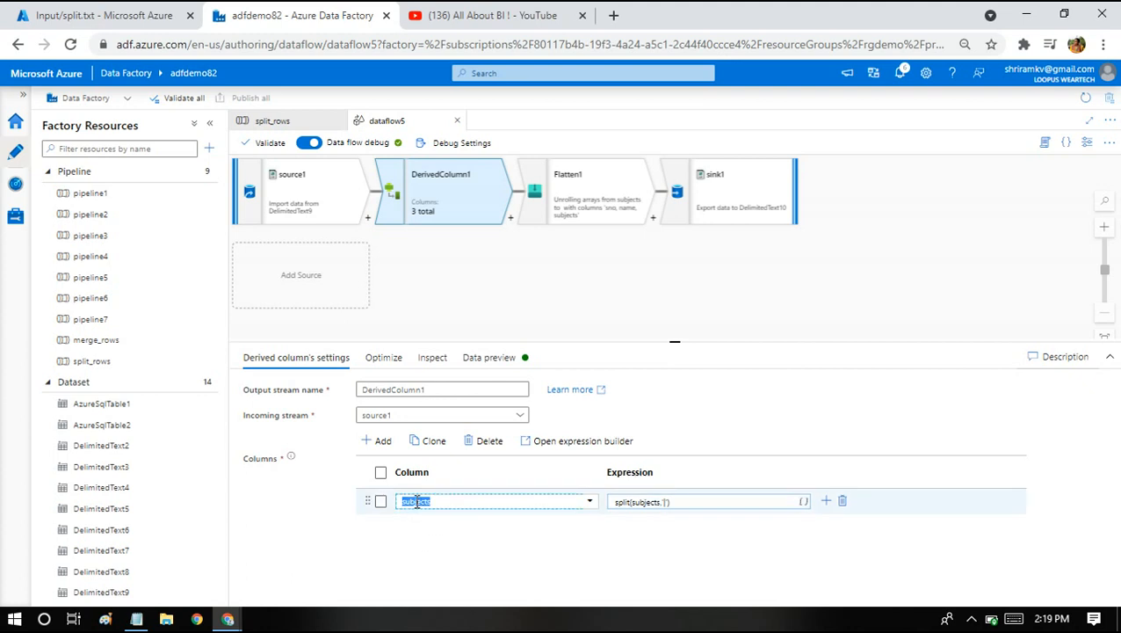
click(629, 510)
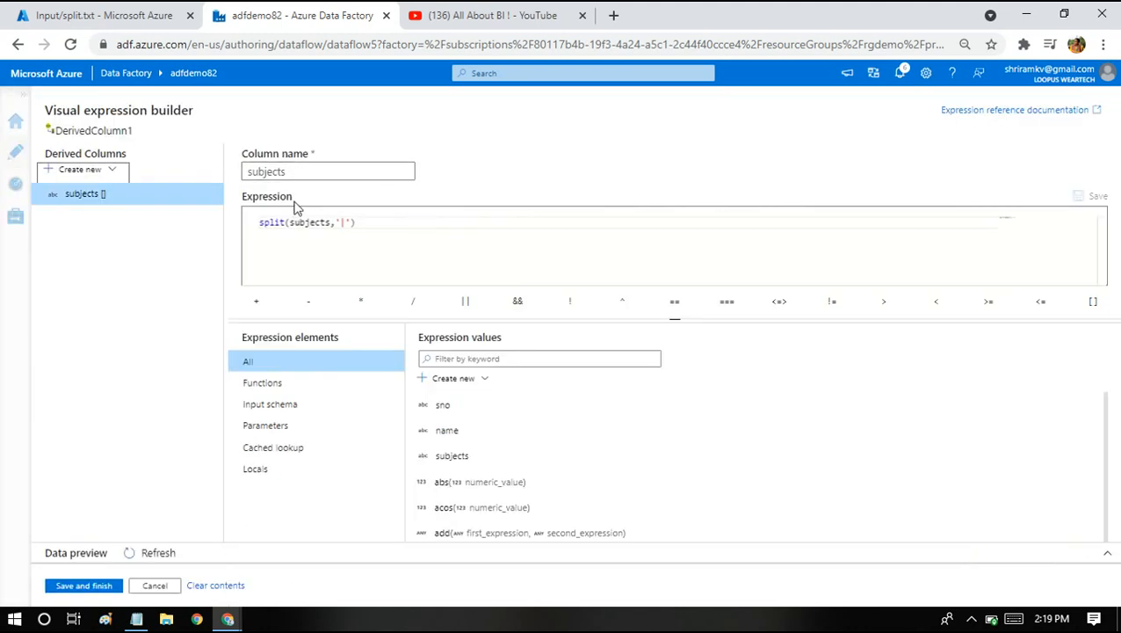
Highlight split, subjects and the '|' delimiter in split(subjects,'|'), then view split.txt.
double_click(271, 222)
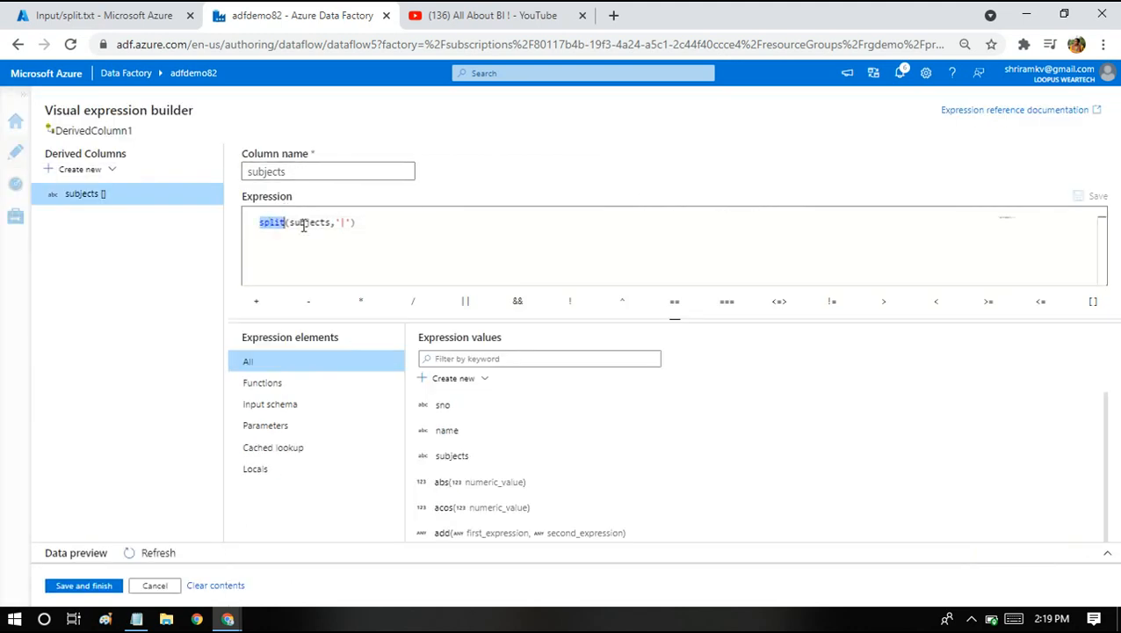
double_click(303, 222)
drag(334, 222, 353, 223)
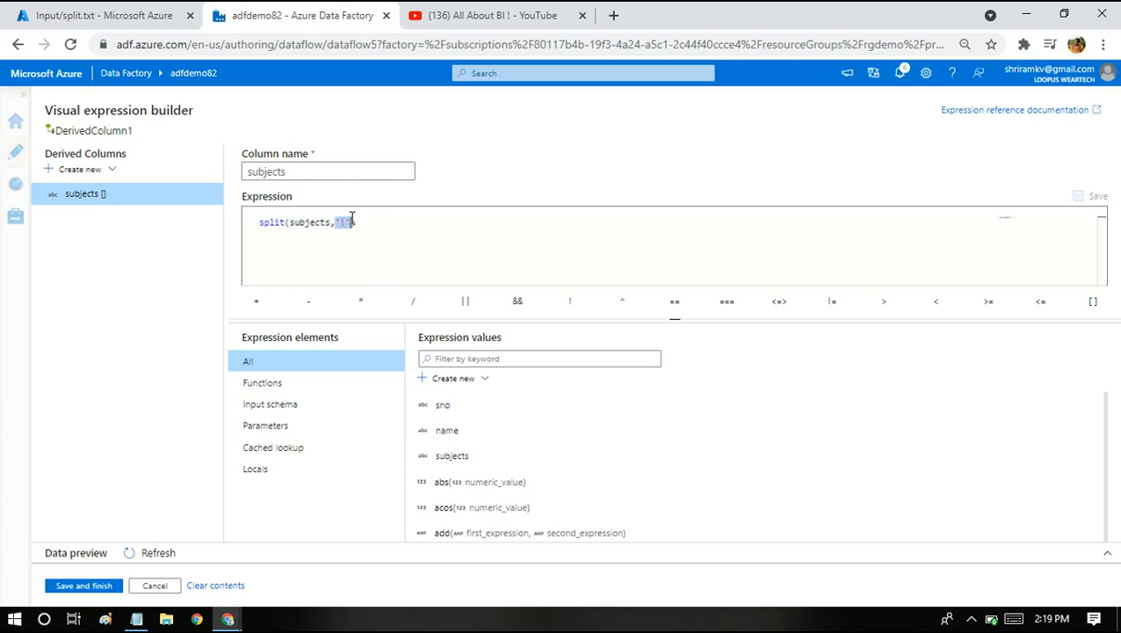
click(103, 13)
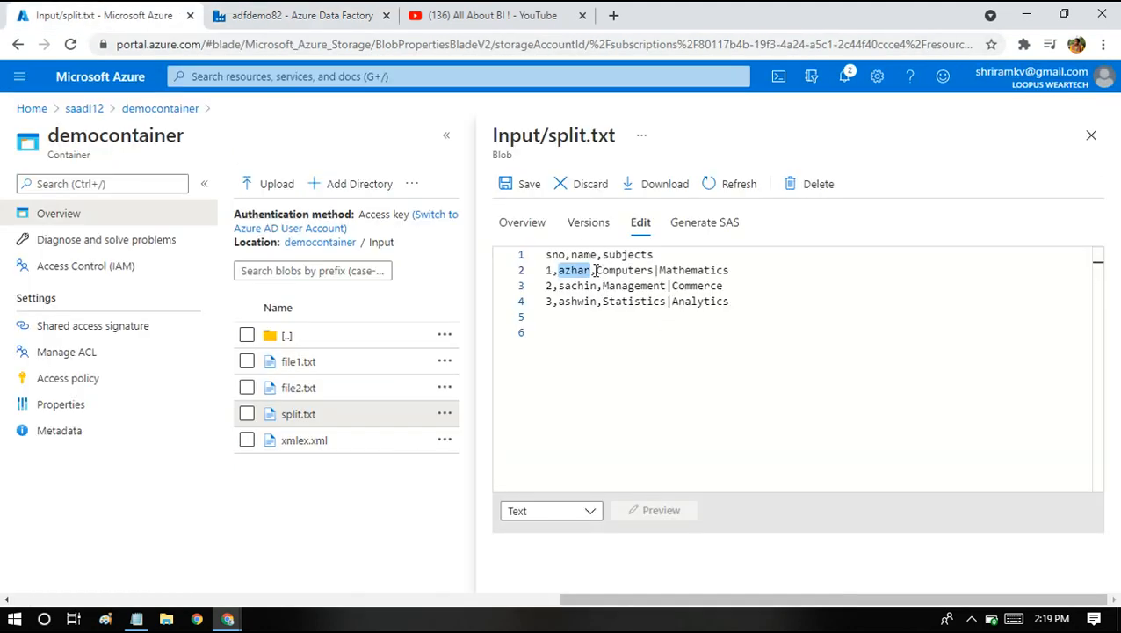
Point out the pipe separating Computers|Mathematics in split.txt, then return to the expression builder.
drag(597, 271, 731, 270)
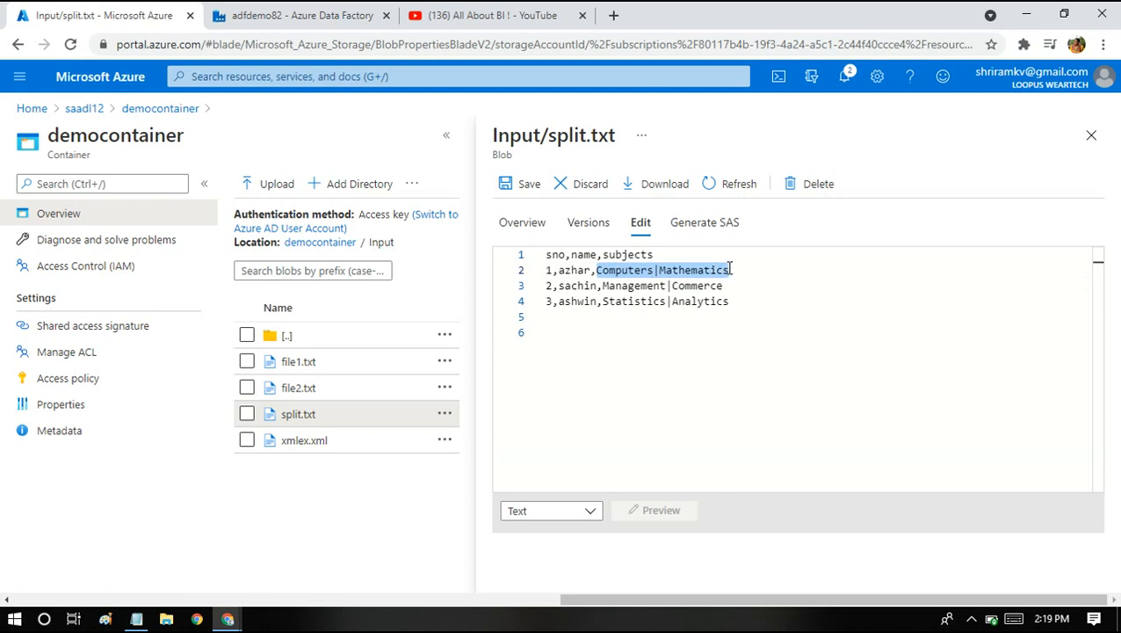
click(658, 271)
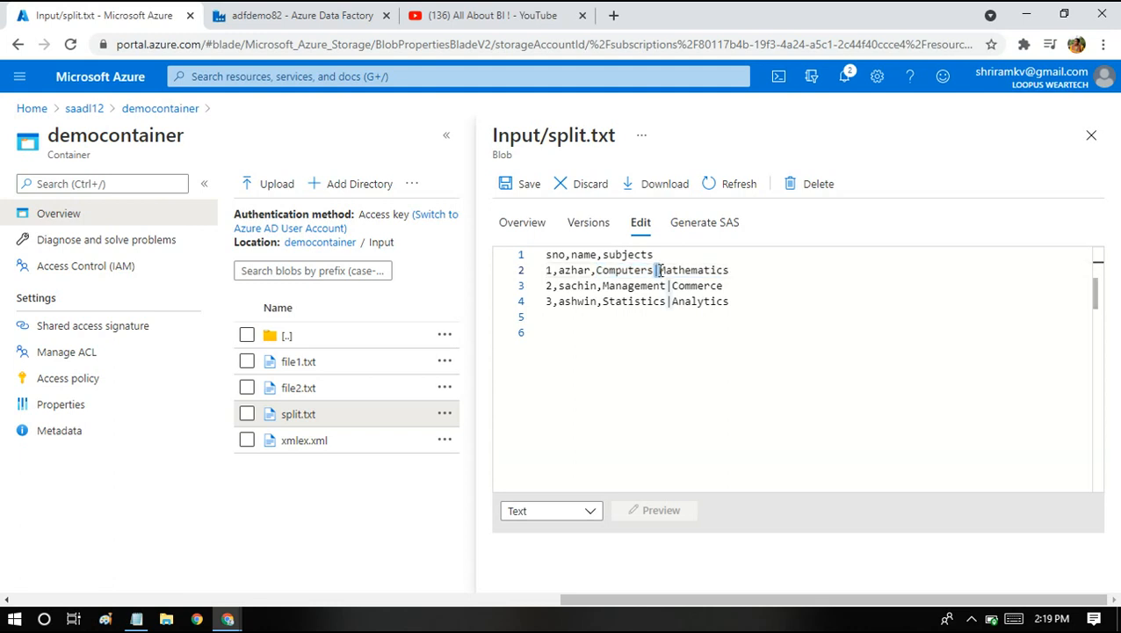
click(345, 14)
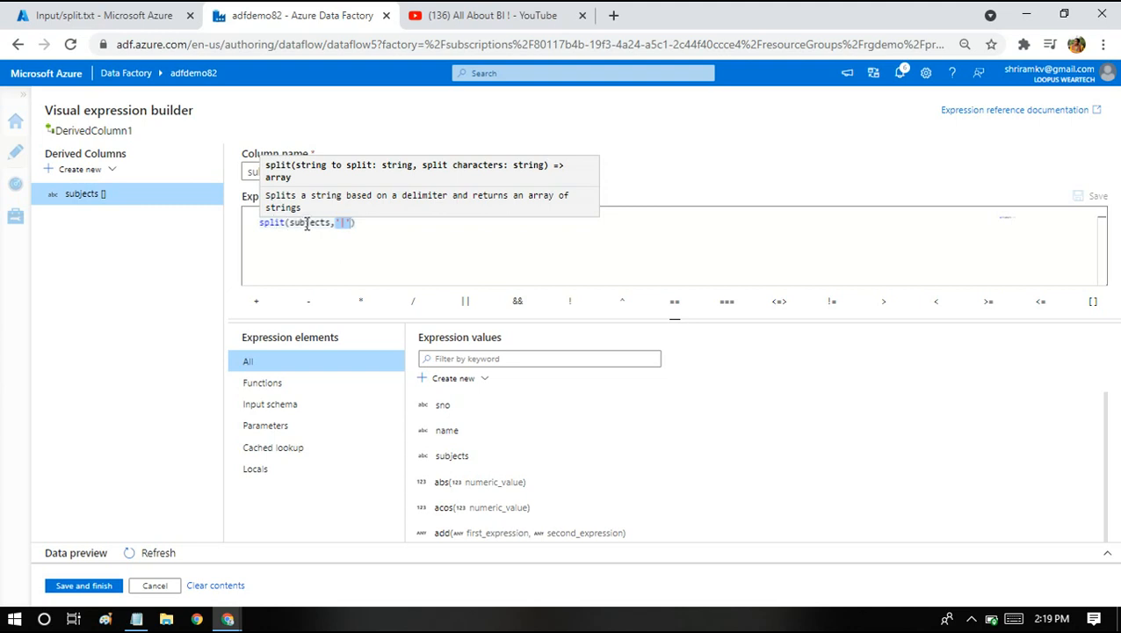
Preview the split(subjects,'|') output and compare it with split.txt.
drag(353, 222, 338, 223)
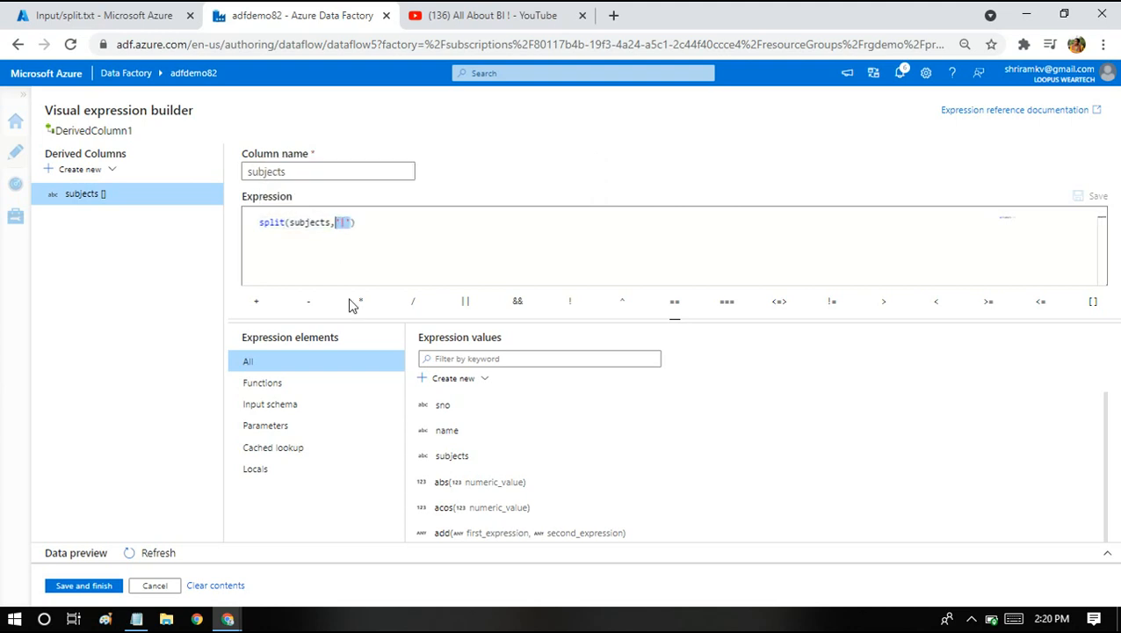
click(326, 231)
click(157, 554)
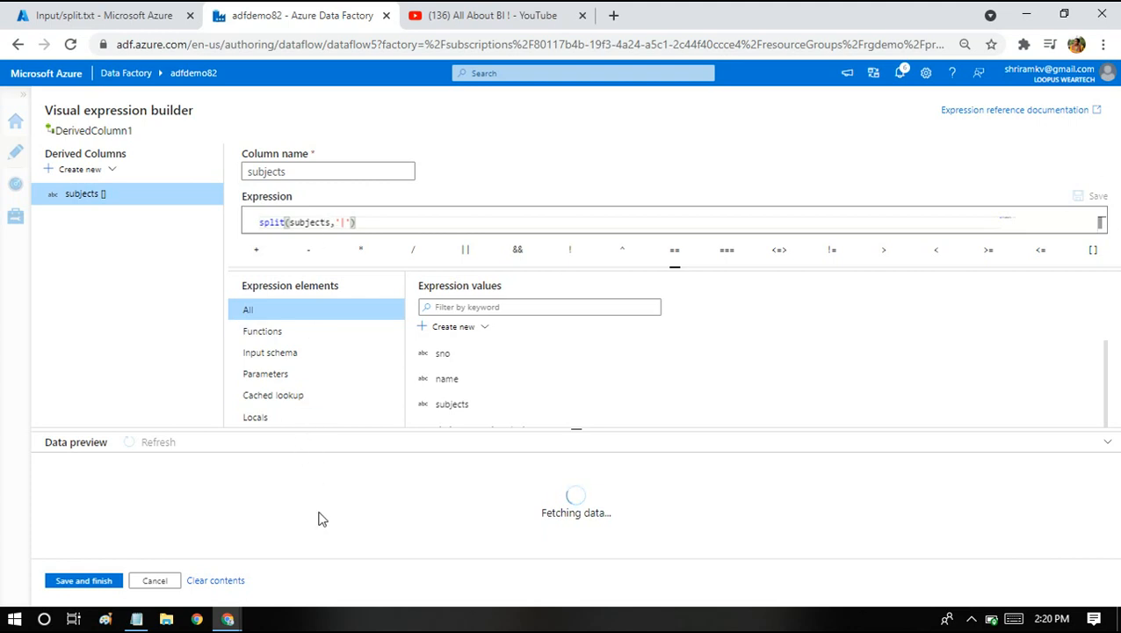
click(97, 15)
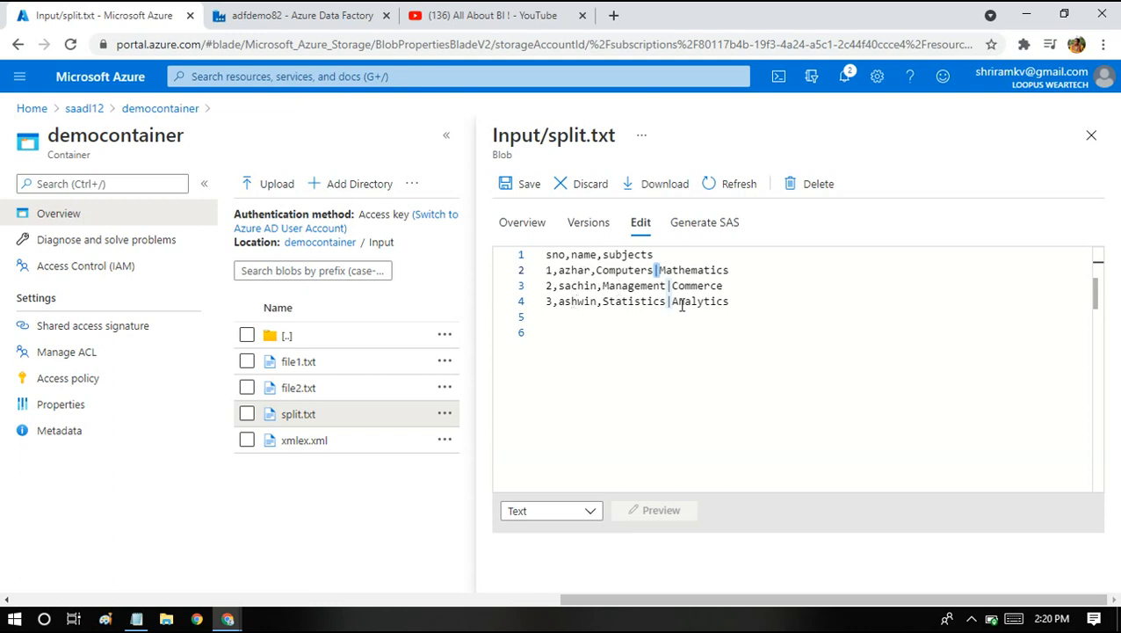
click(297, 10)
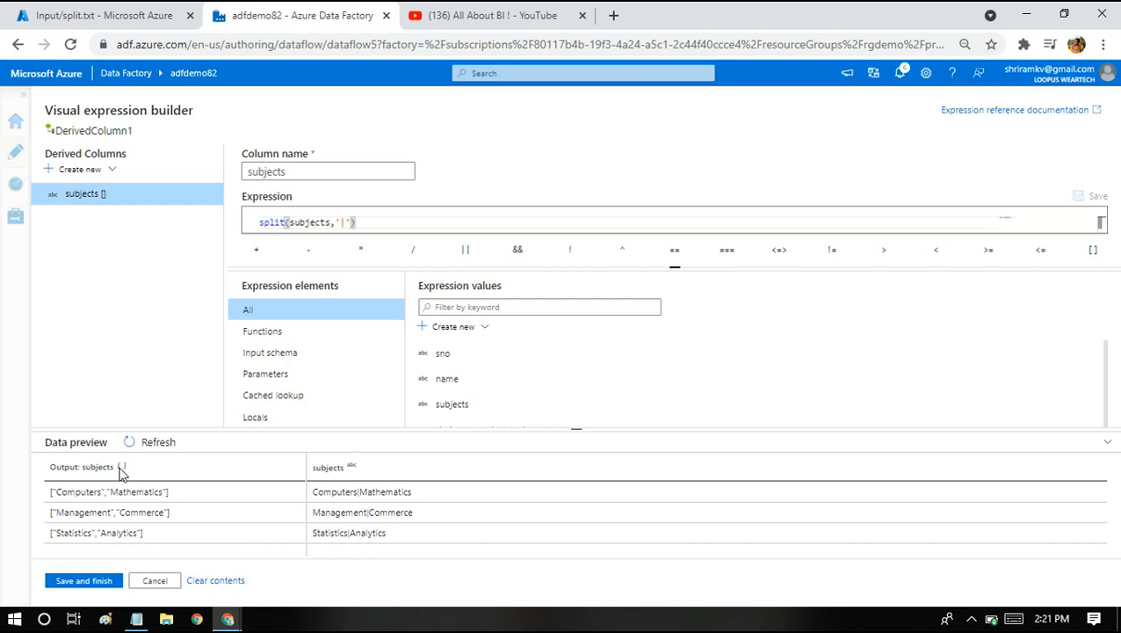
Check array values like Mathematics in the output, then save the expression.
double_click(83, 492)
double_click(115, 491)
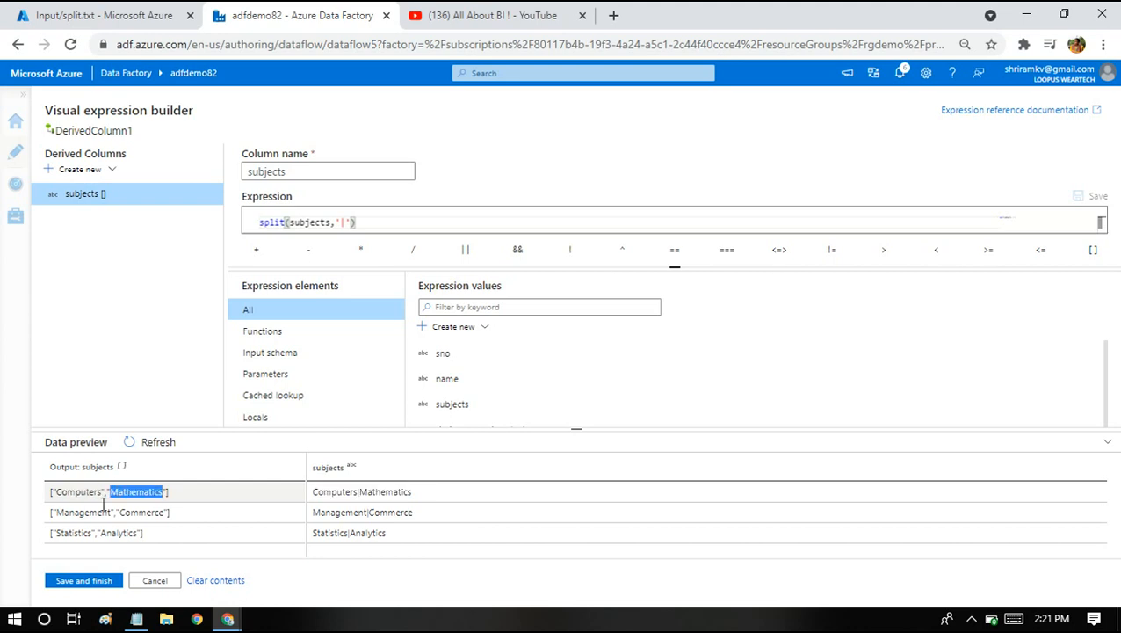
click(99, 486)
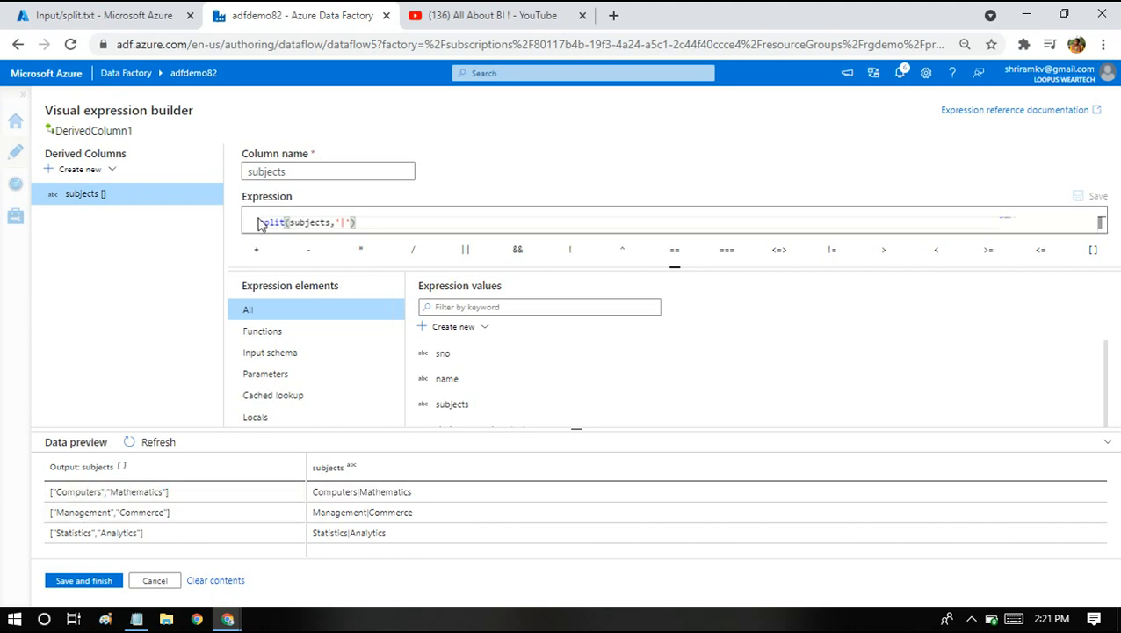
click(74, 581)
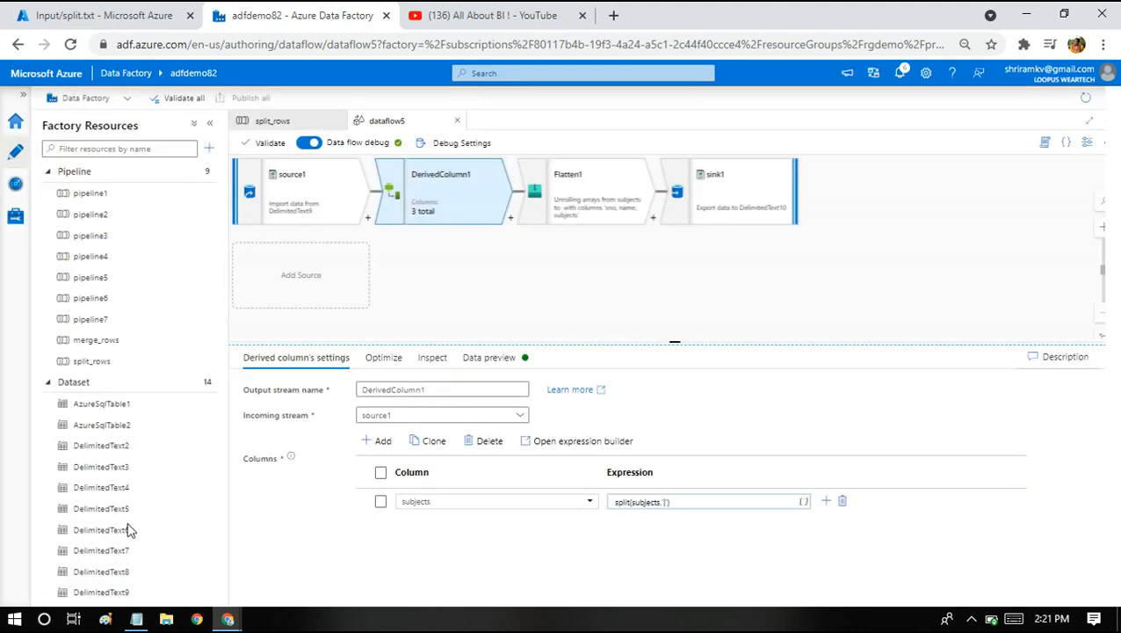
Refresh DerivedColumn1's preview showing subject arrays for three people, then view Flatten1's unroll-by-subjects settings.
click(550, 189)
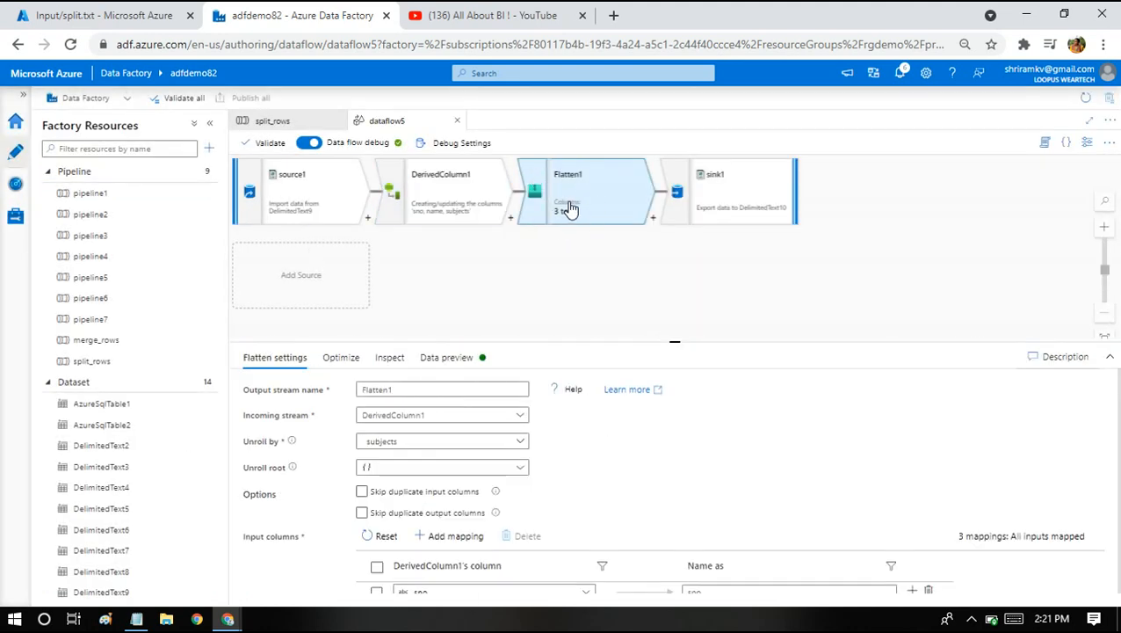
click(427, 207)
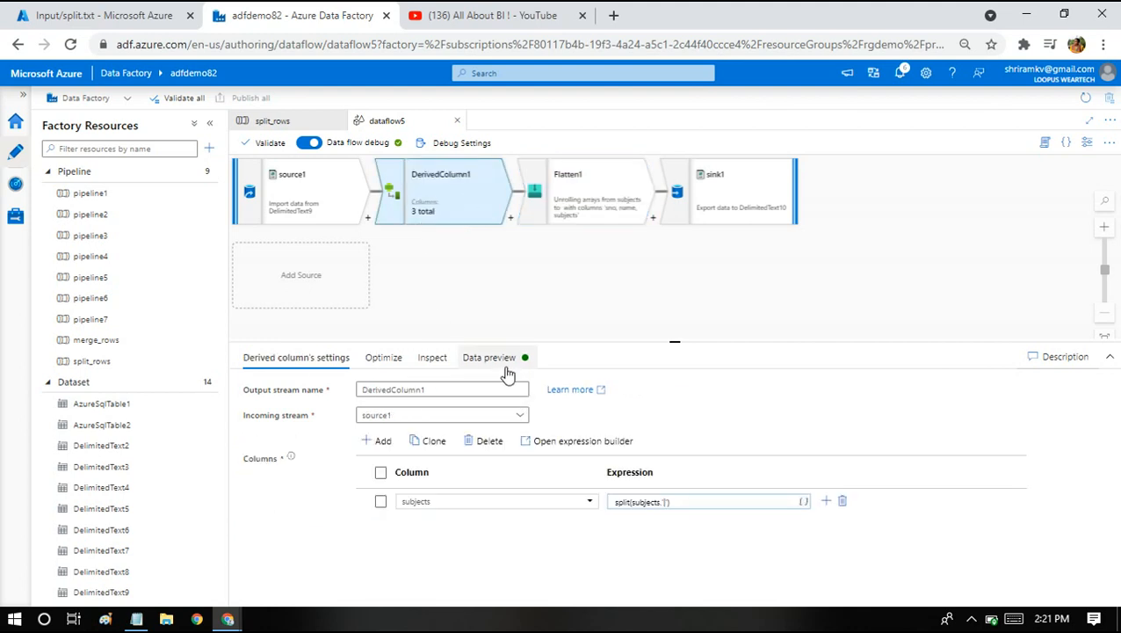
click(507, 367)
click(268, 413)
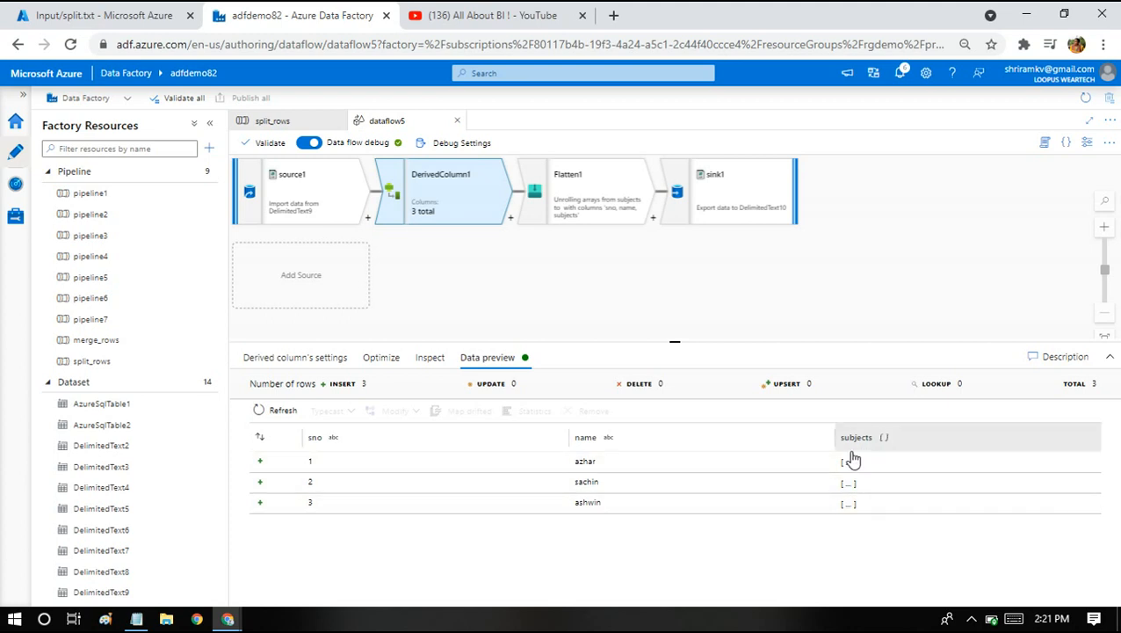
click(573, 183)
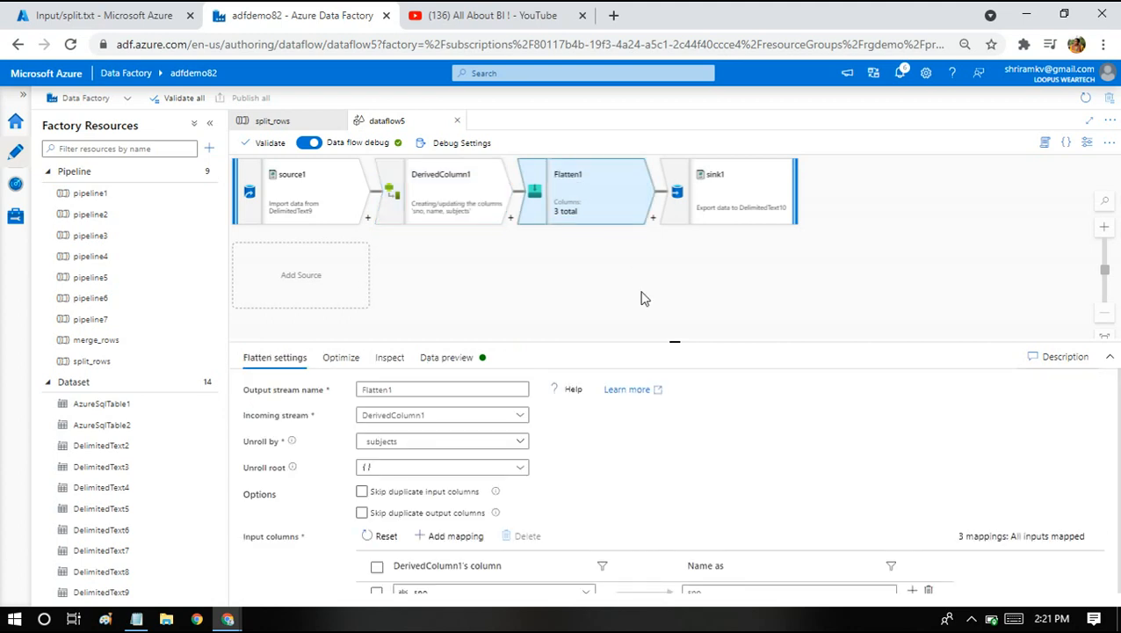
Enlarge the settings pane, refresh Flatten1's preview, and compare source1 and DerivedColumn1 previews.
drag(676, 341, 683, 268)
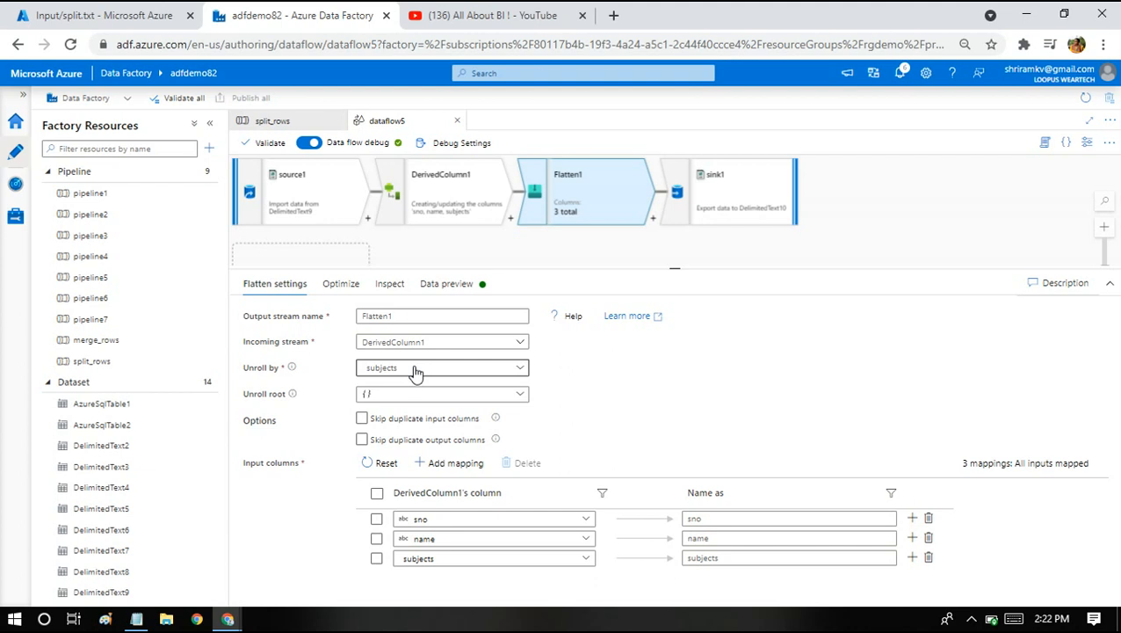
click(457, 284)
click(260, 341)
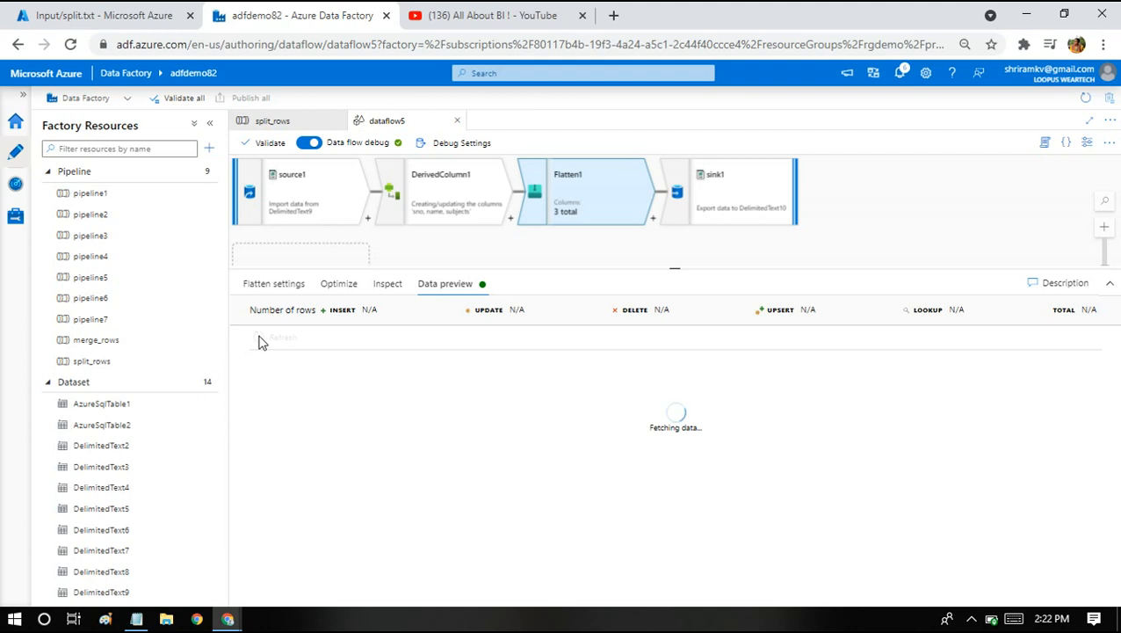
click(263, 209)
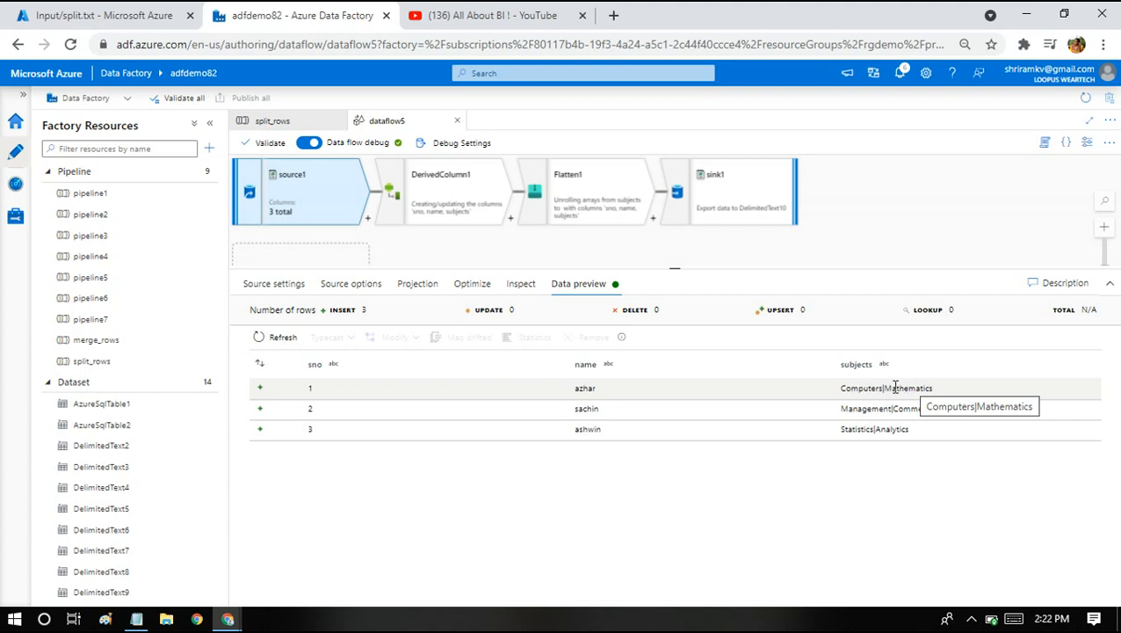
click(450, 204)
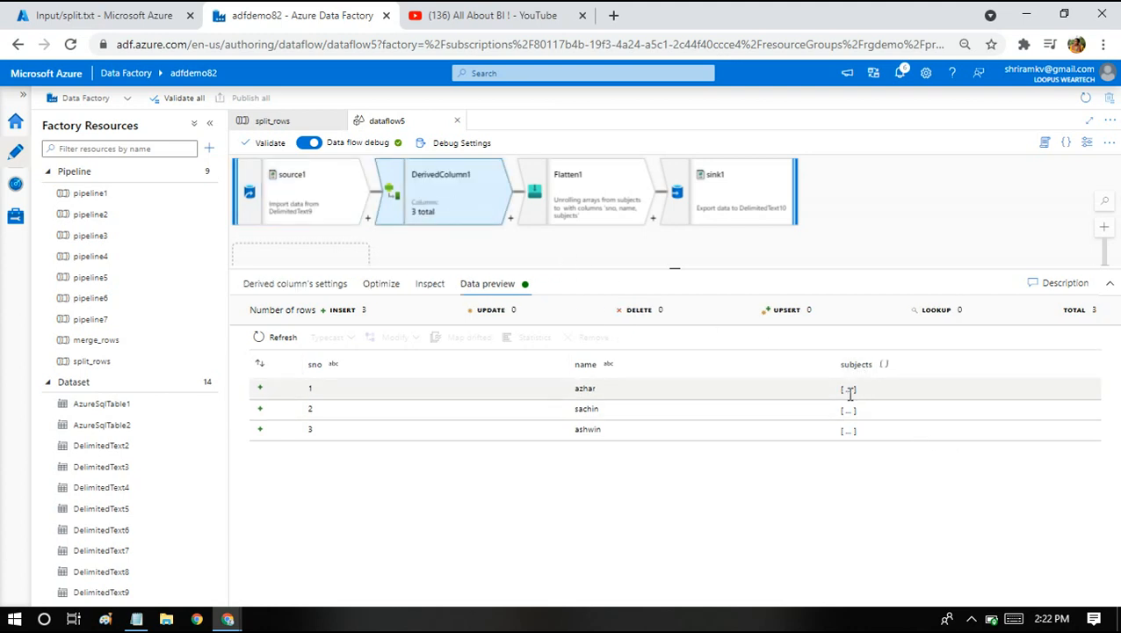
Review Flatten1's six one-subject rows, then inspect sink1 writing to DelimitedText10.
click(589, 208)
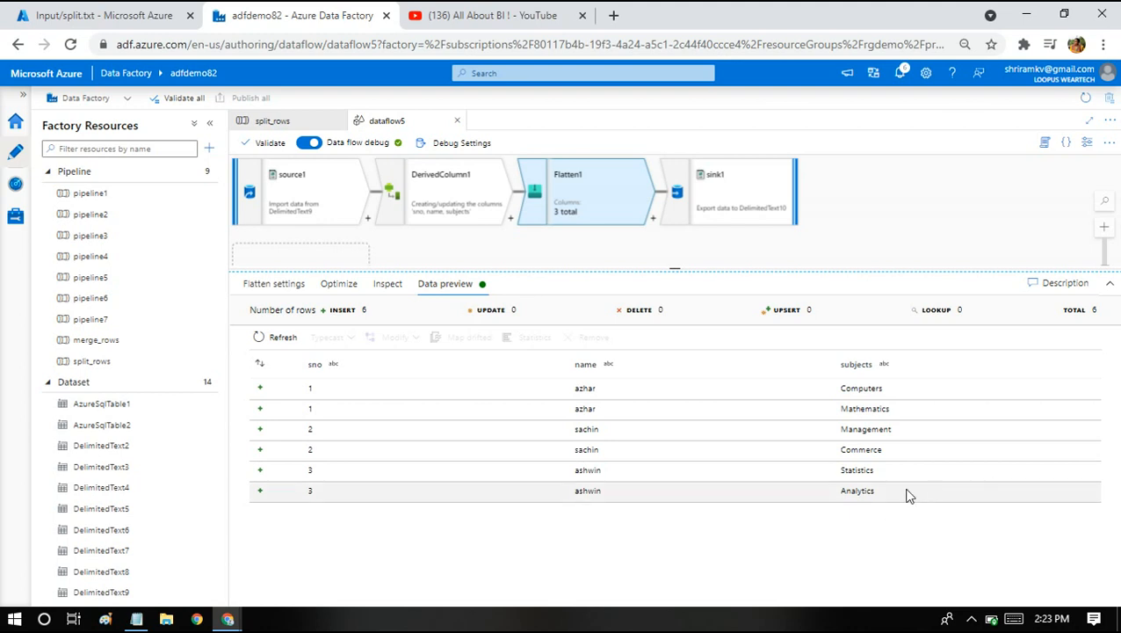
click(692, 181)
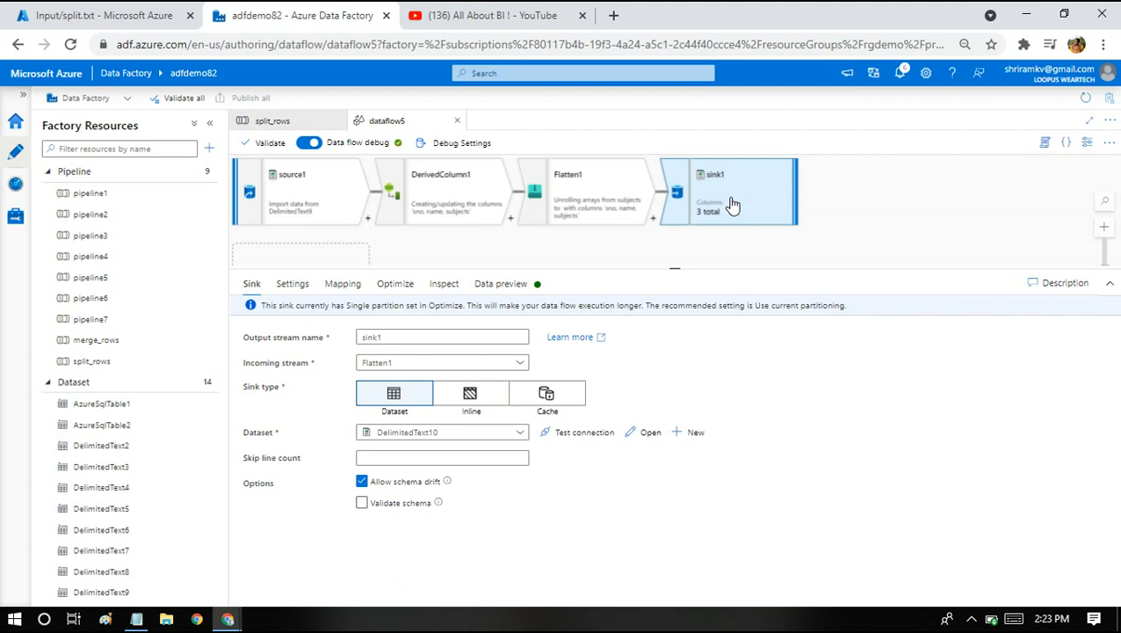
Open dataflow6 from the merge_rows pipeline's Data flow1 activity.
click(97, 368)
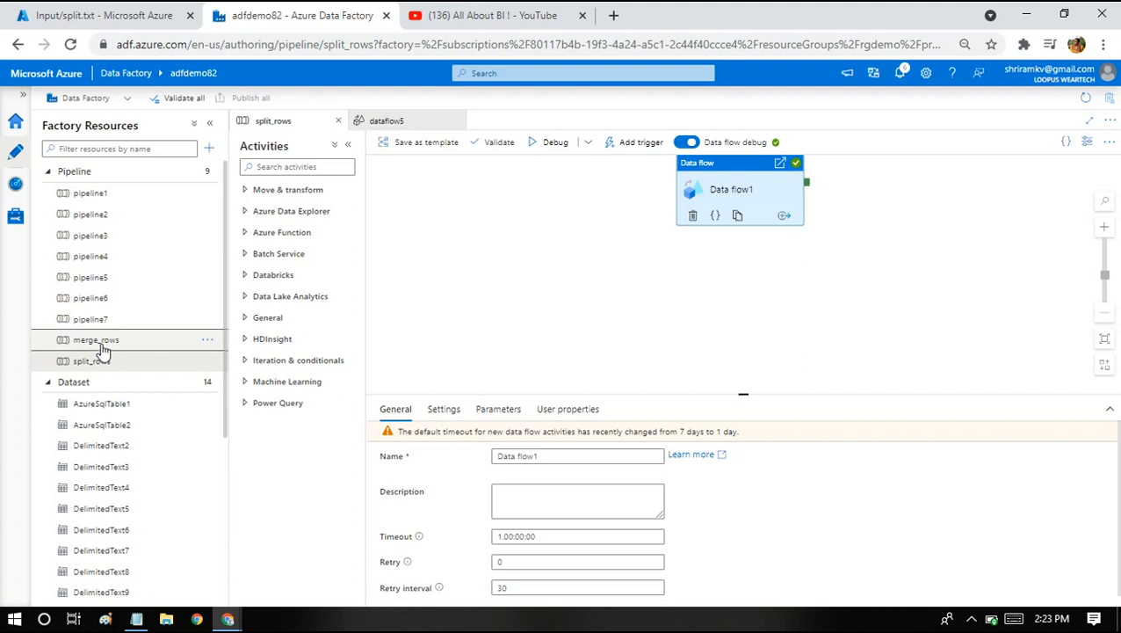
click(101, 347)
double_click(730, 193)
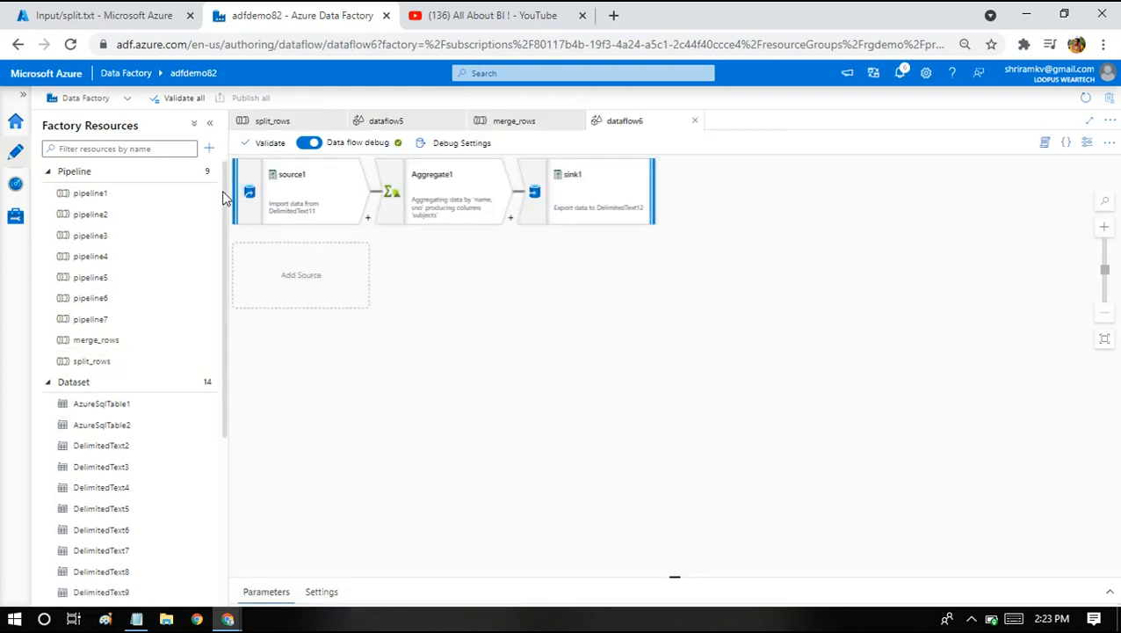
Refresh the data preview of dataflow6's source1 and return to the split.txt blob.
click(323, 186)
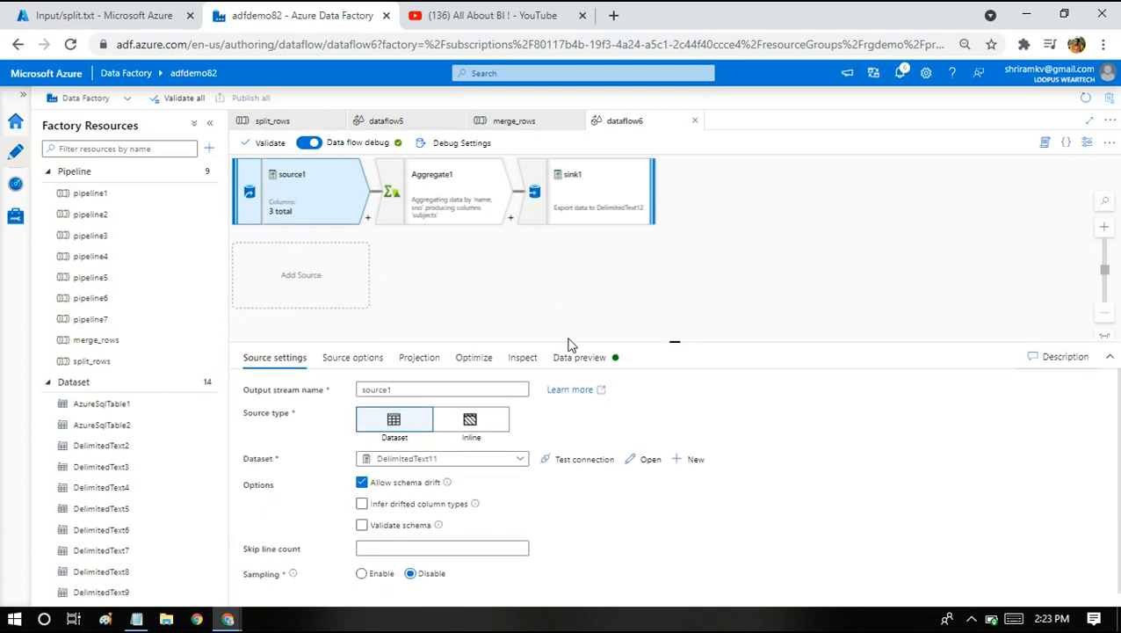
click(582, 359)
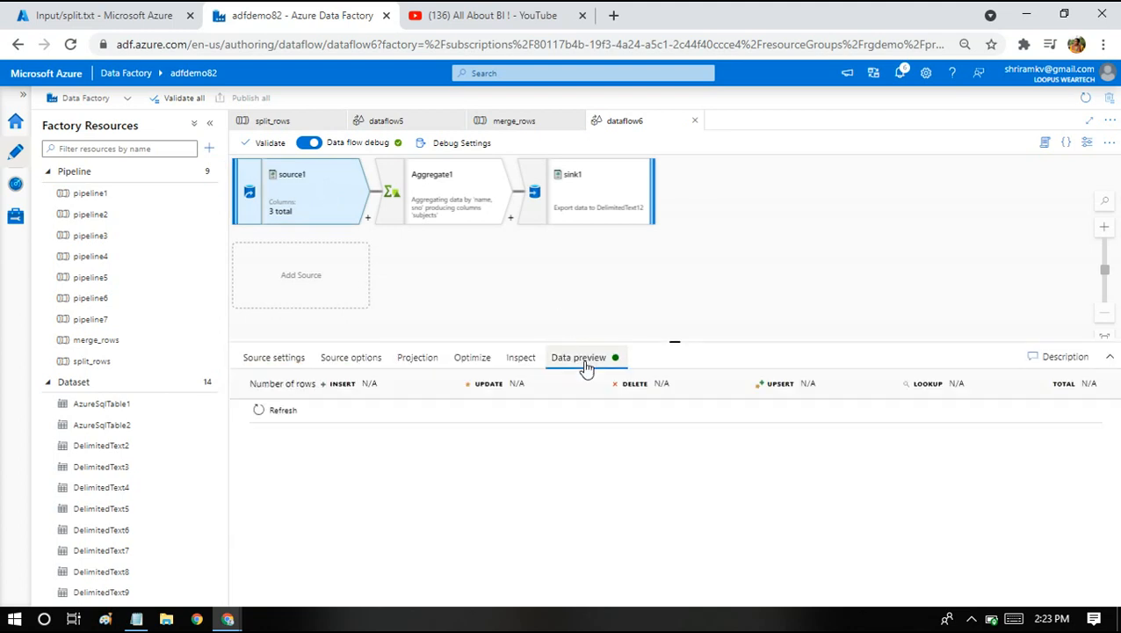
click(277, 410)
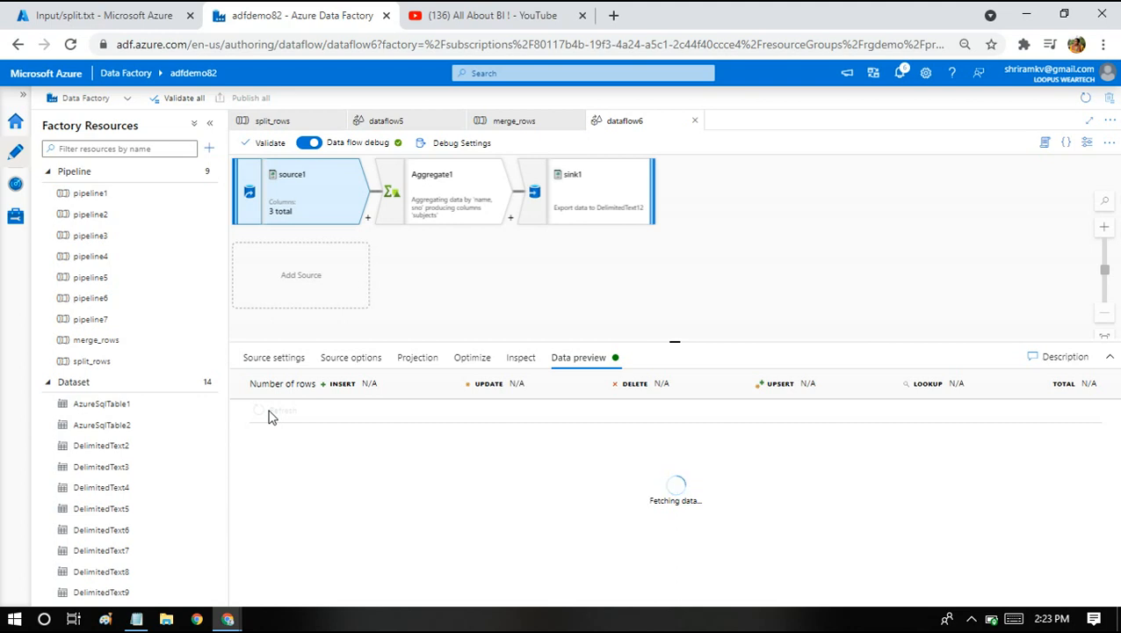
click(71, 9)
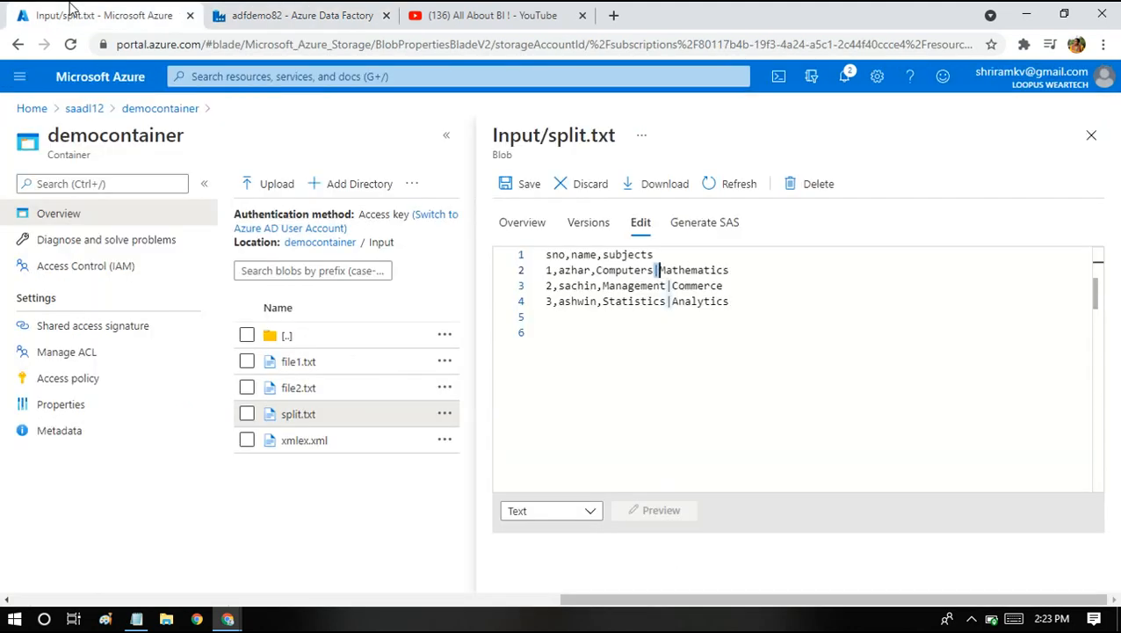
Add sample lines 1,azhar,Computers and 1,azhar,Mathematics to split.txt.
click(597, 361)
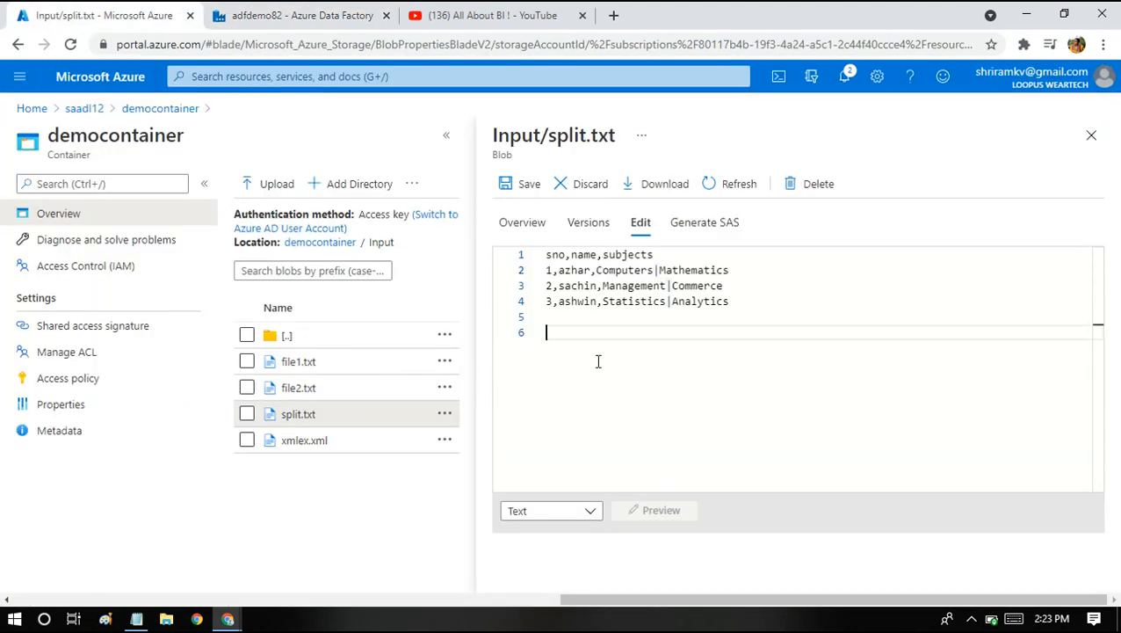
text(1,azhar,computers)
key(Return)
text(1)
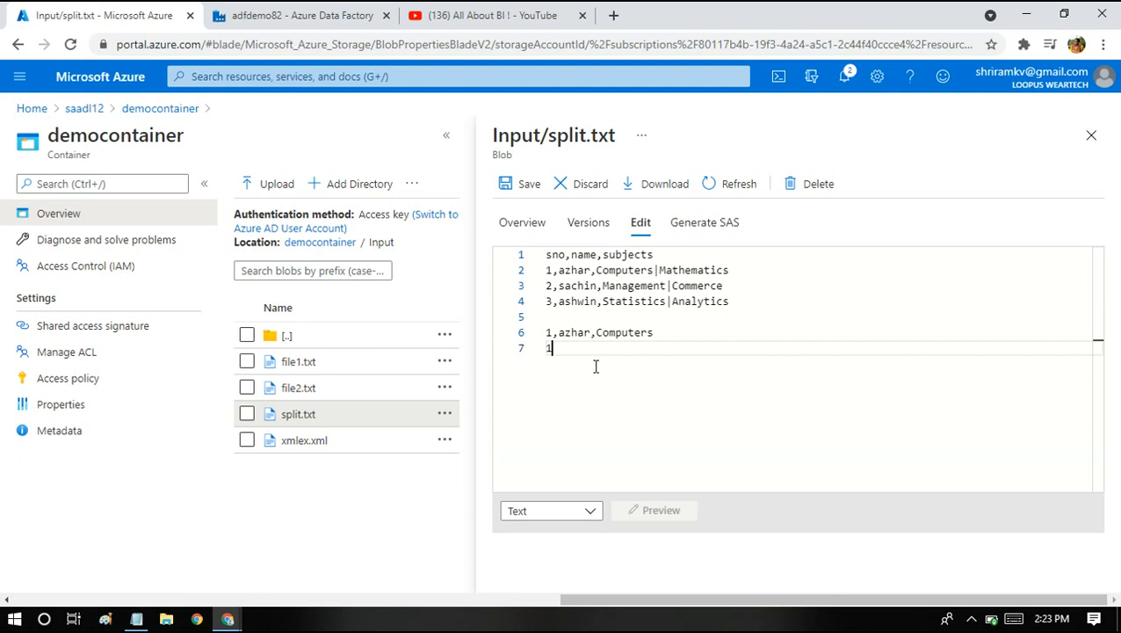
text(,azhar,Mathematics)
key(shift+Up)
key(shift+Up)
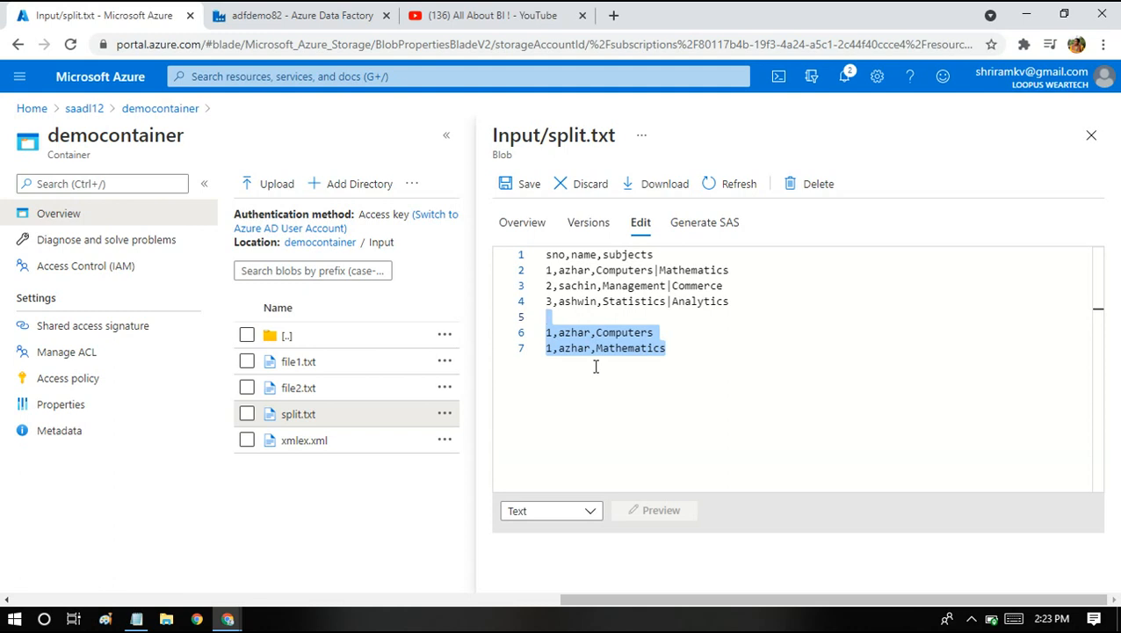
click(264, 13)
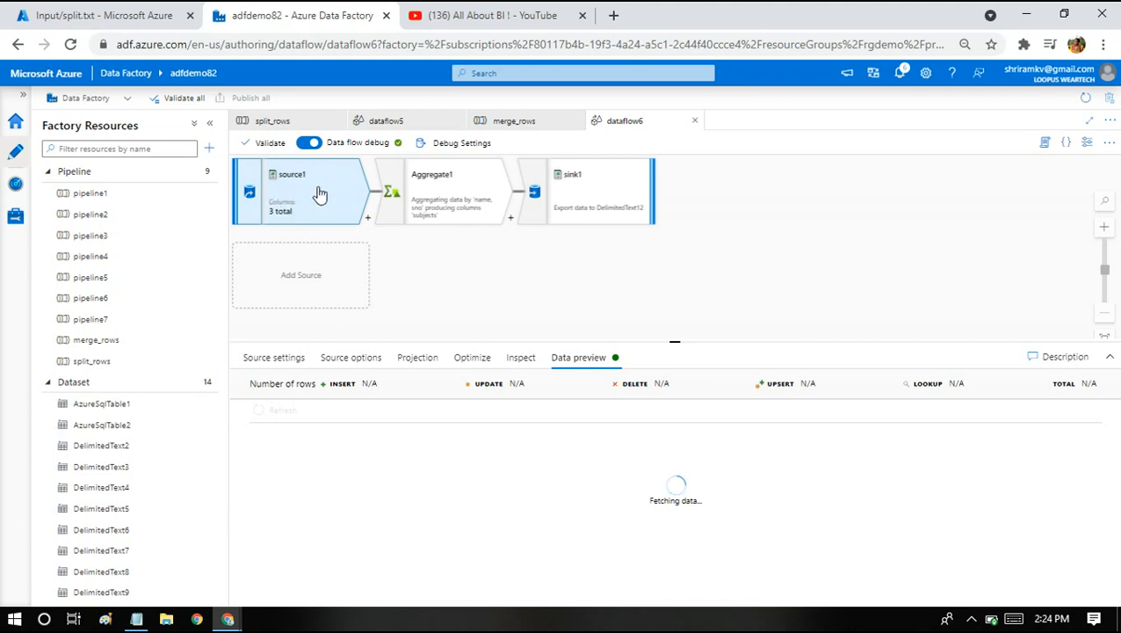
Show Aggregate1's settings, grouping by name and sno.
click(424, 200)
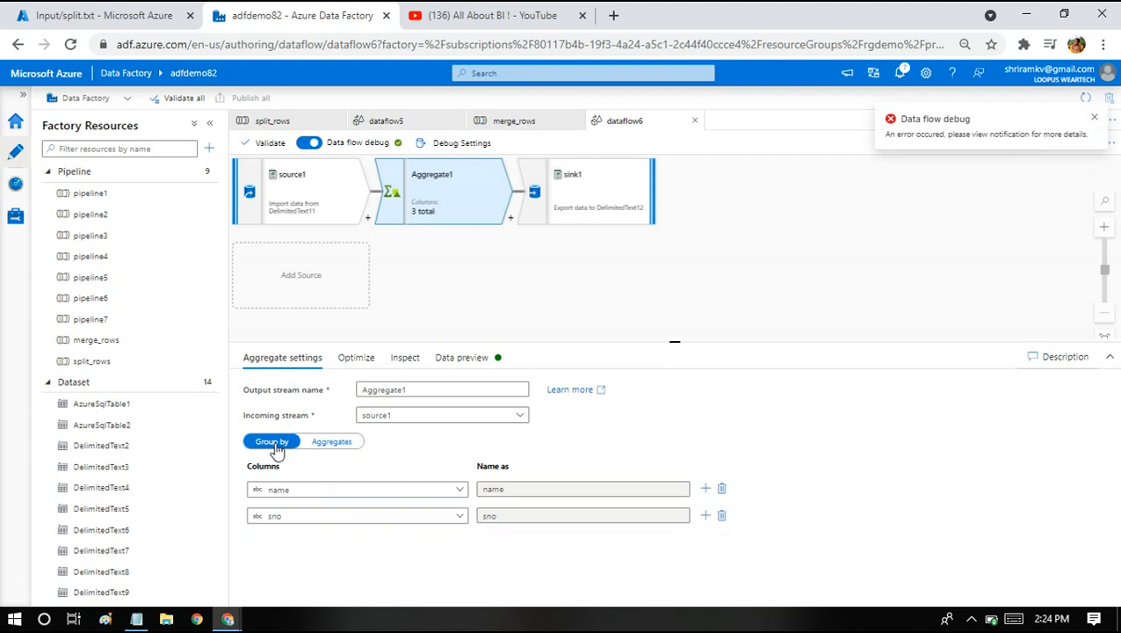
Add the merged example 1,azhar,[Computers,Mathematics] as line 9 of split.txt.
click(102, 16)
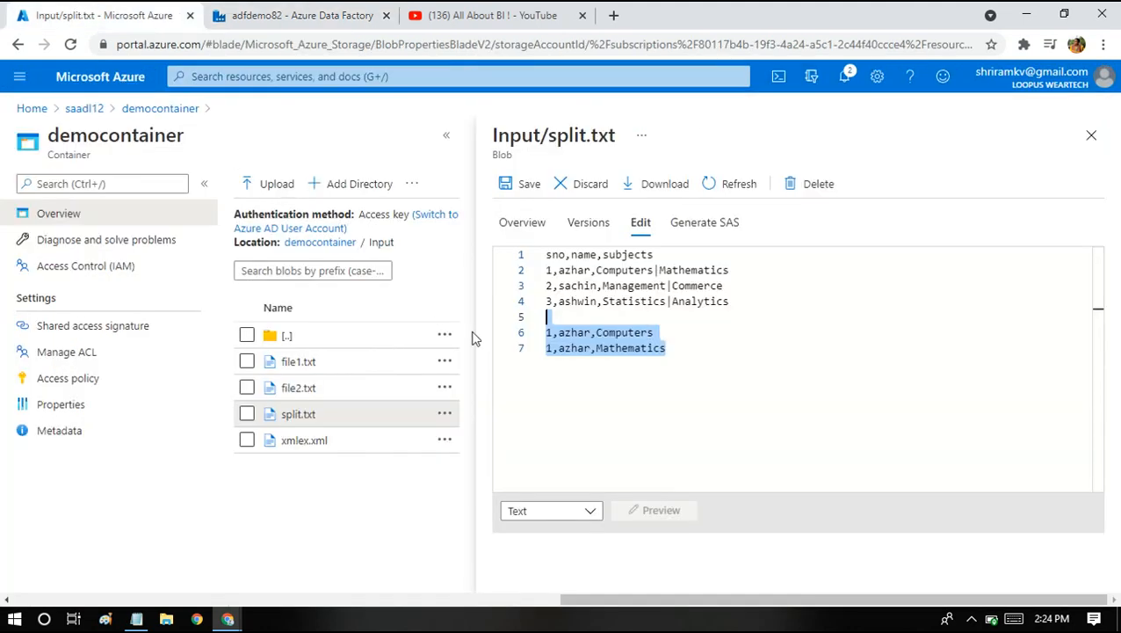
click(571, 332)
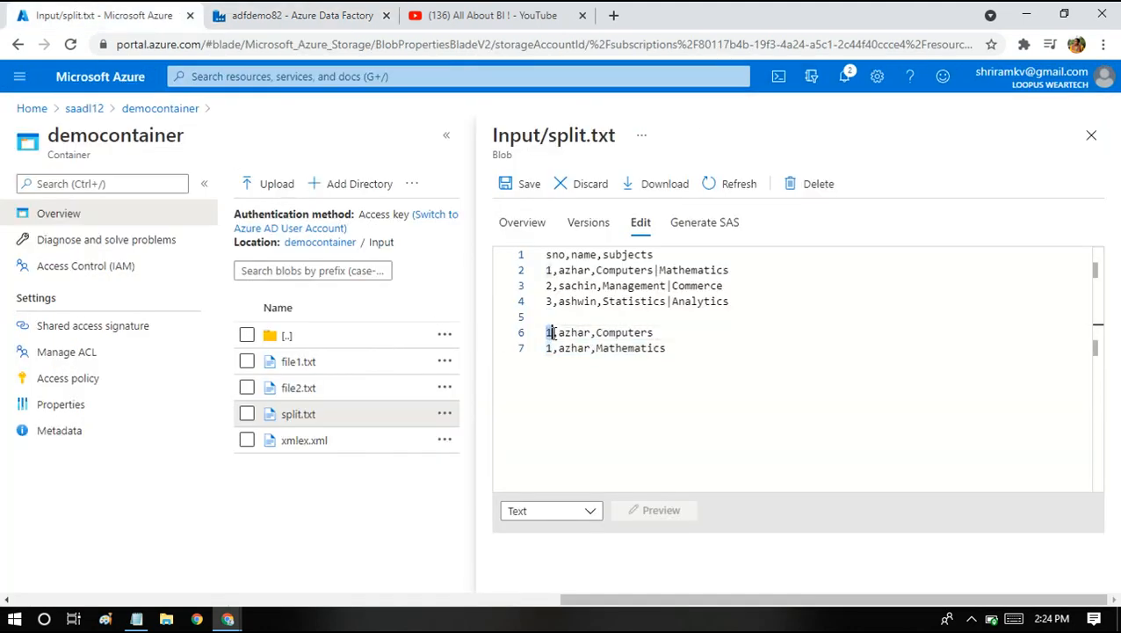
mouse_move(559, 333)
mouse_down()
mouse_move(592, 332)
mouse_move(548, 335)
mouse_up()
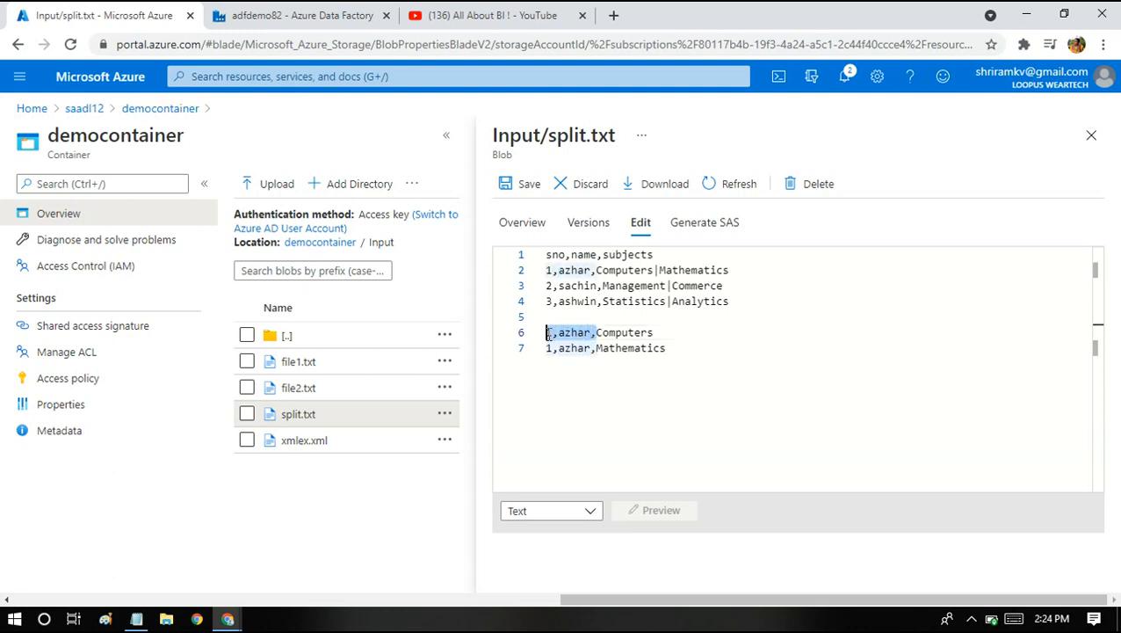
click(568, 371)
key(Return)
key(Return)
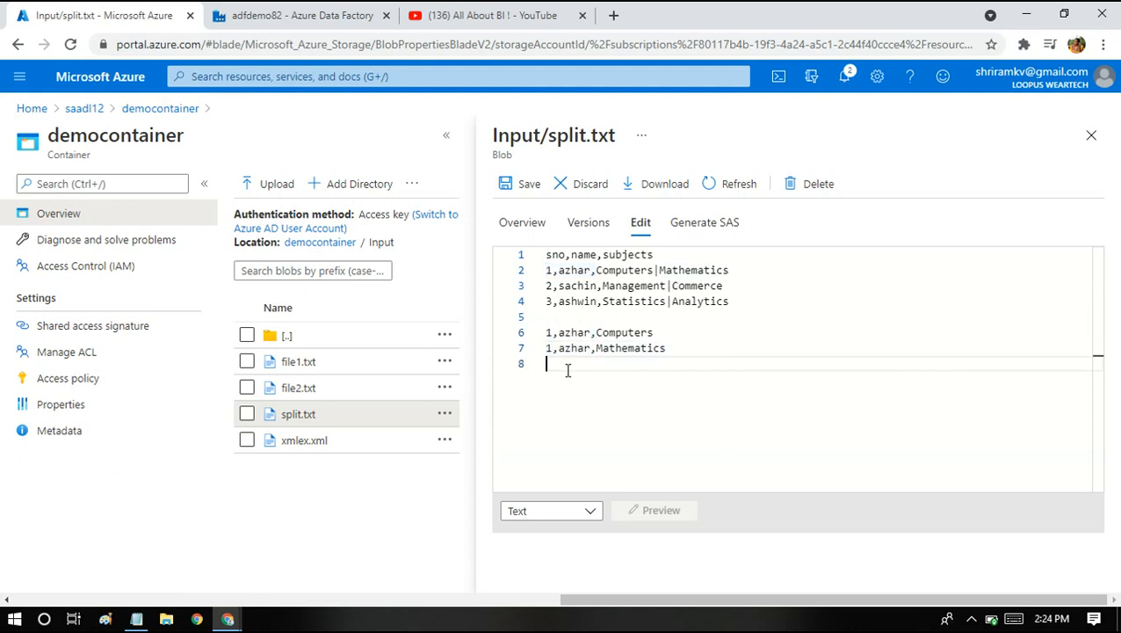
text(1,az)
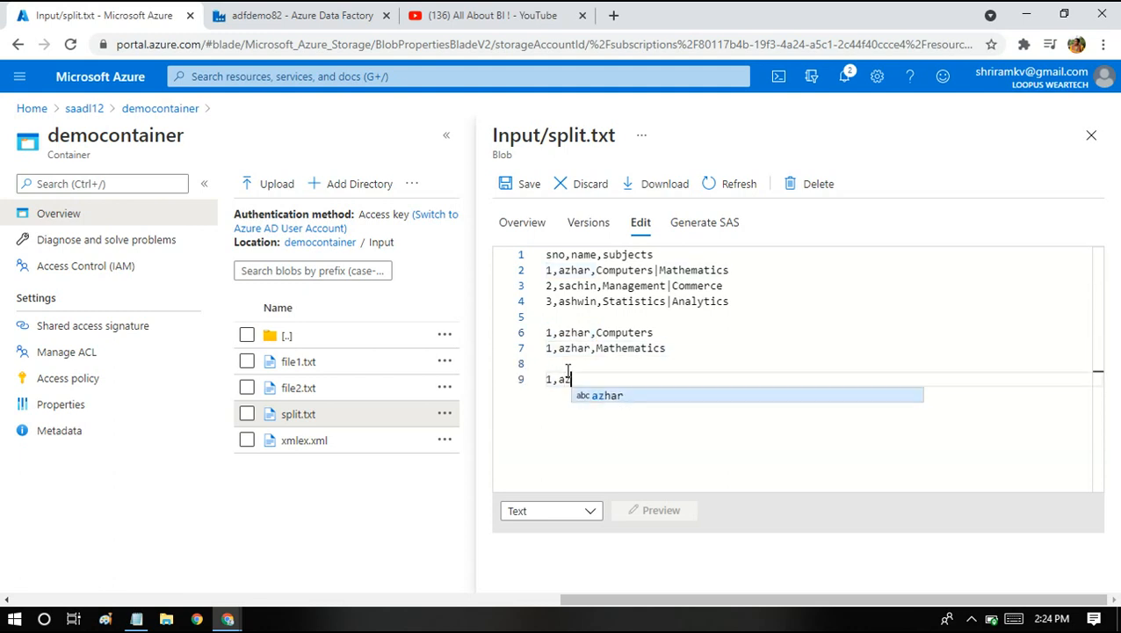
text(h,)
text(har,)
text([)
text(Computers,)
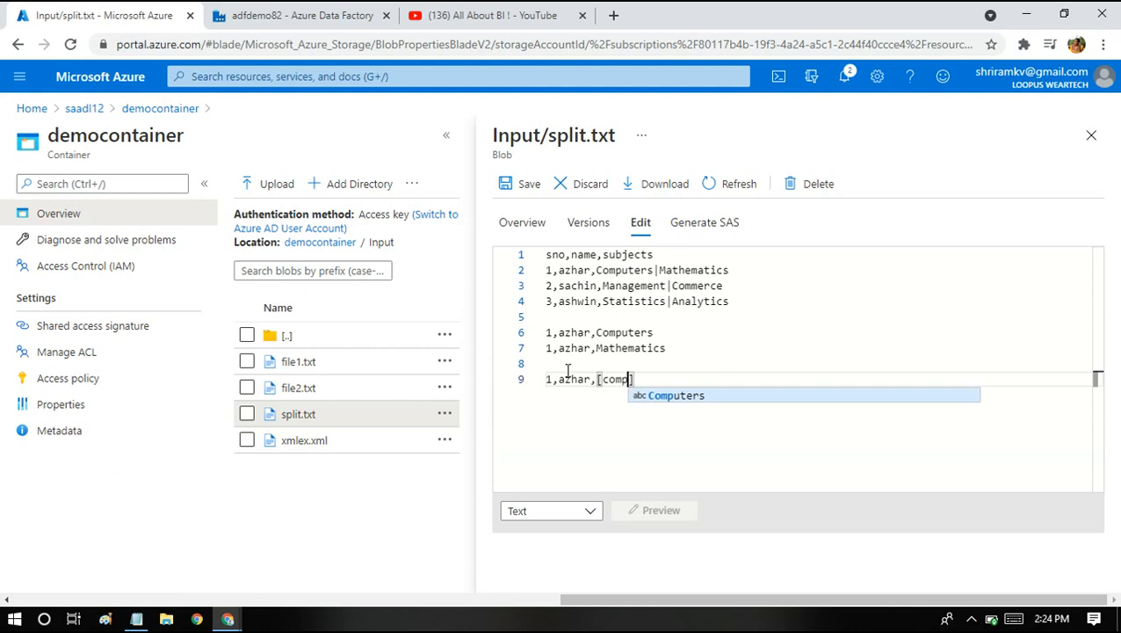
text(mar)
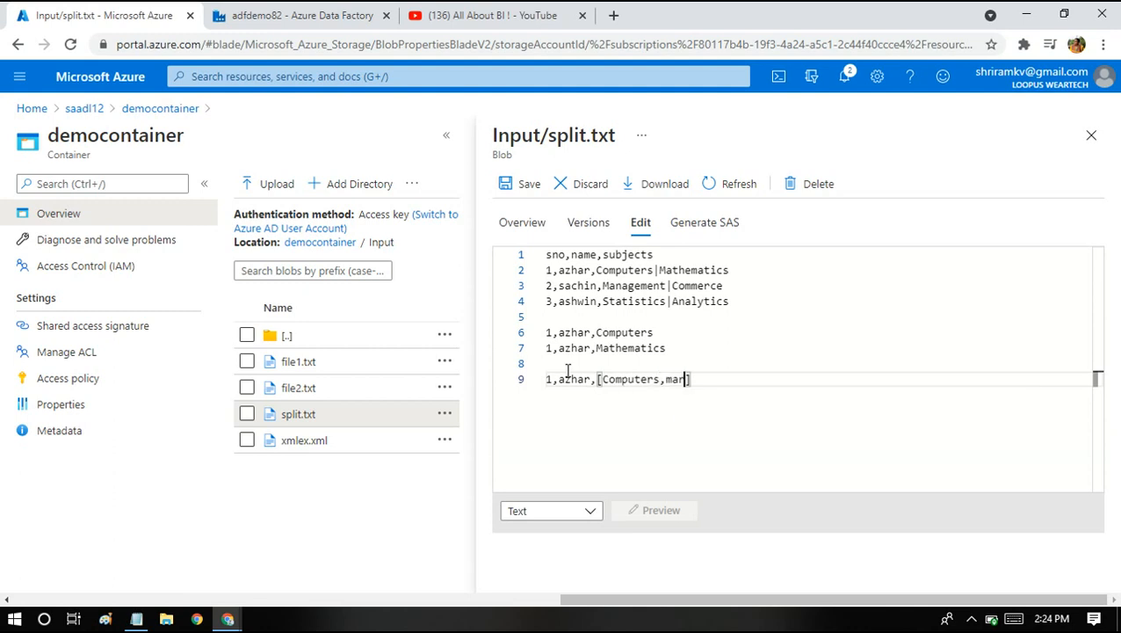
key(Return)
triple_click(568, 370)
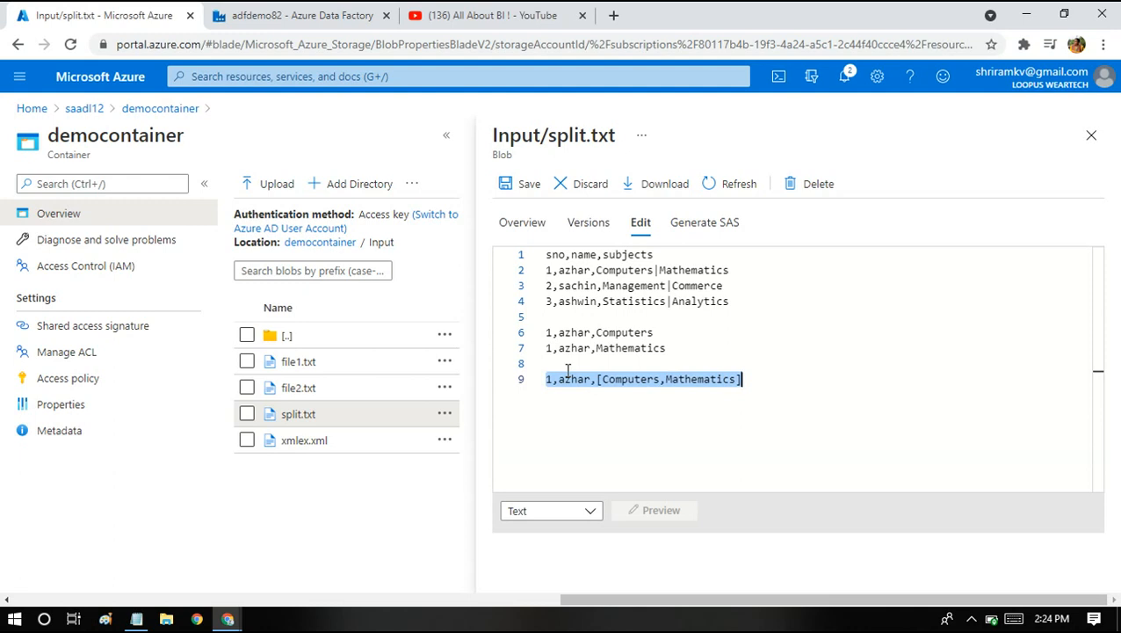
Review Aggregate1's subjects aggregate column, defined as collect(subjects).
click(316, 15)
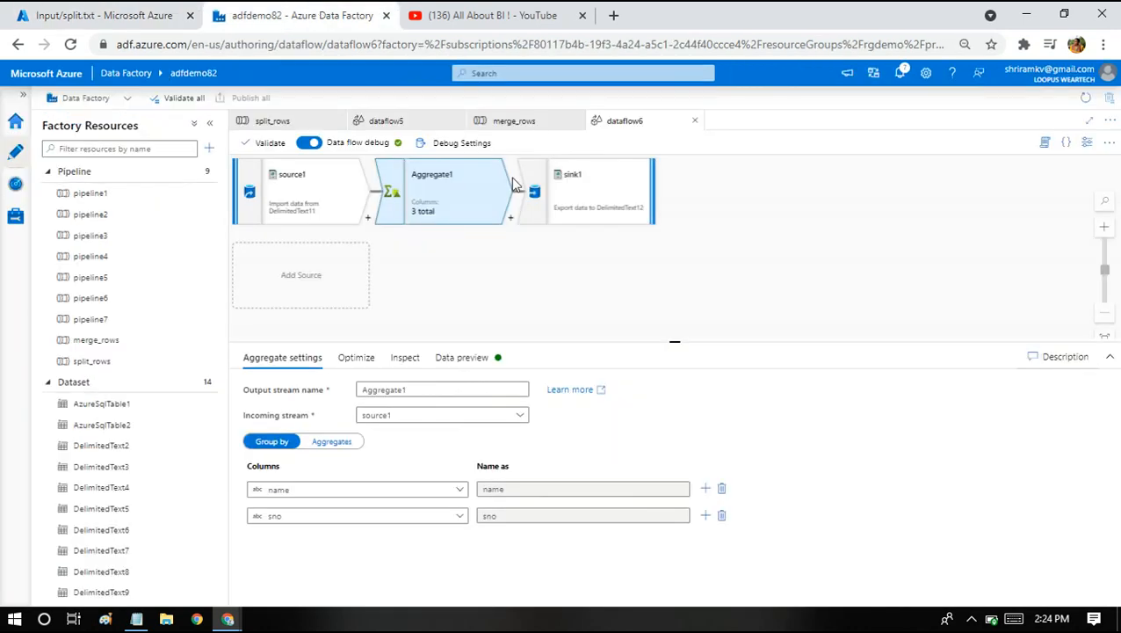
mouse_move(280, 495)
click(327, 443)
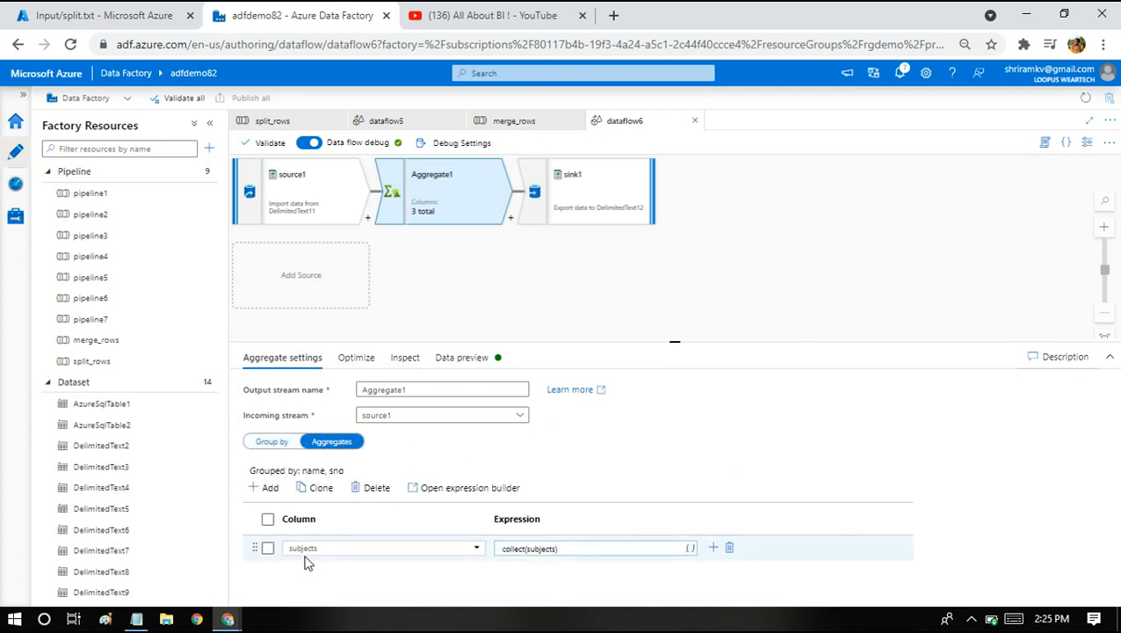
drag(674, 340, 684, 268)
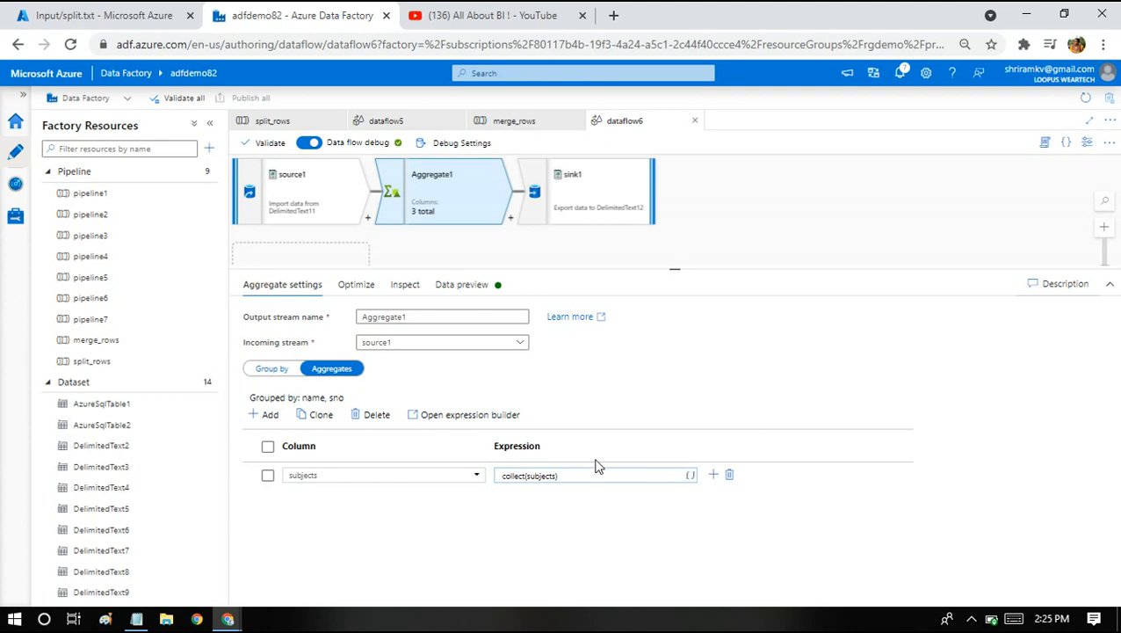
double_click(324, 475)
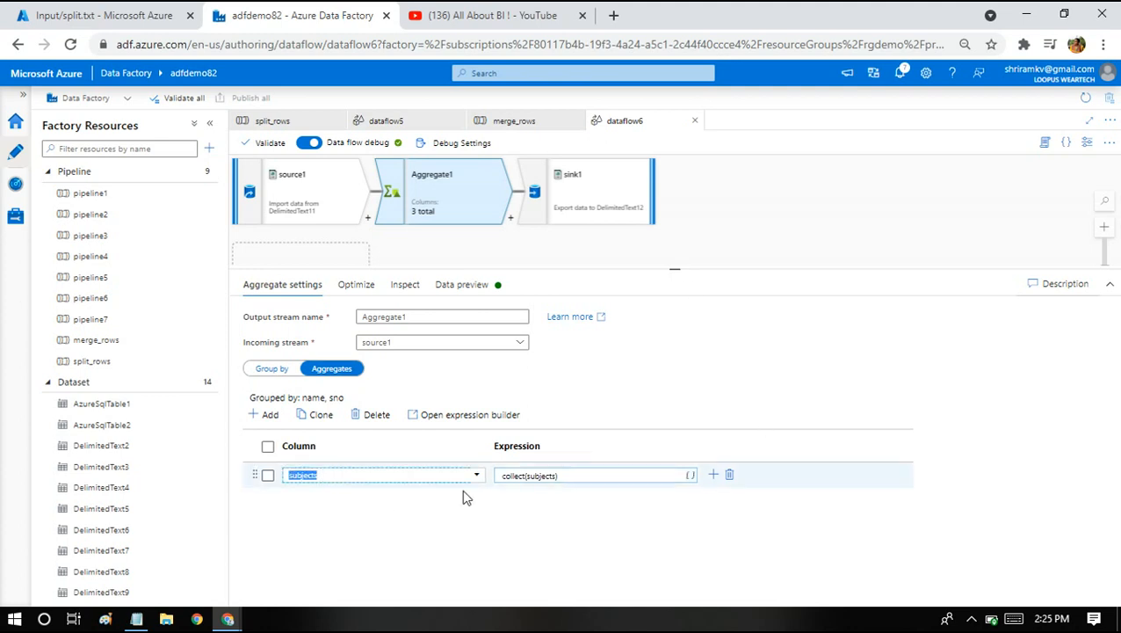
click(577, 475)
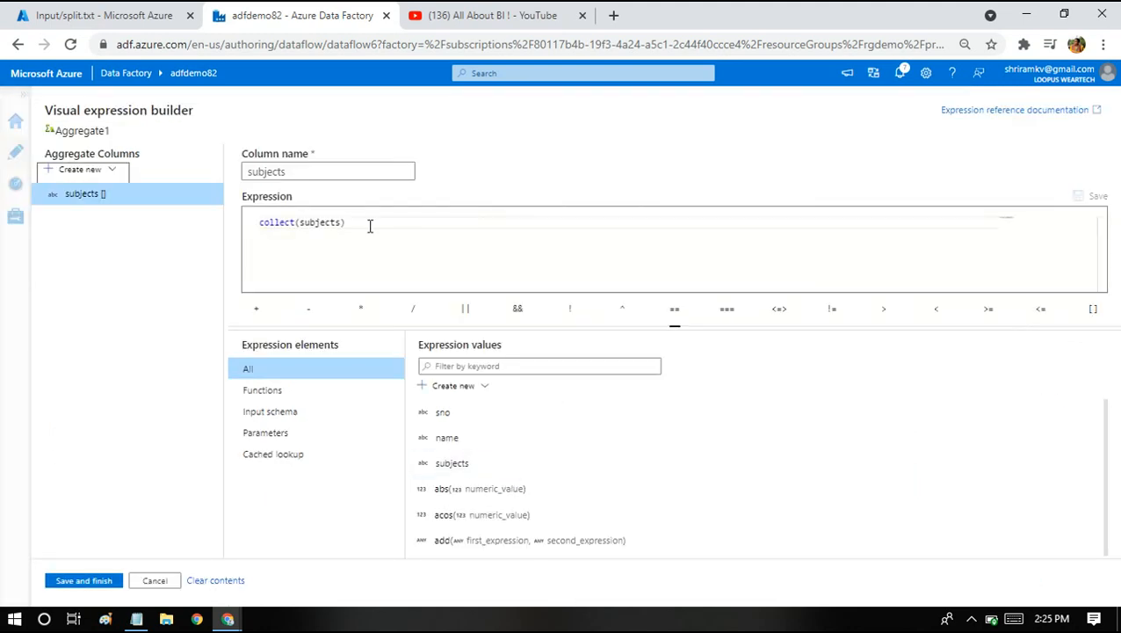
mouse_move(283, 224)
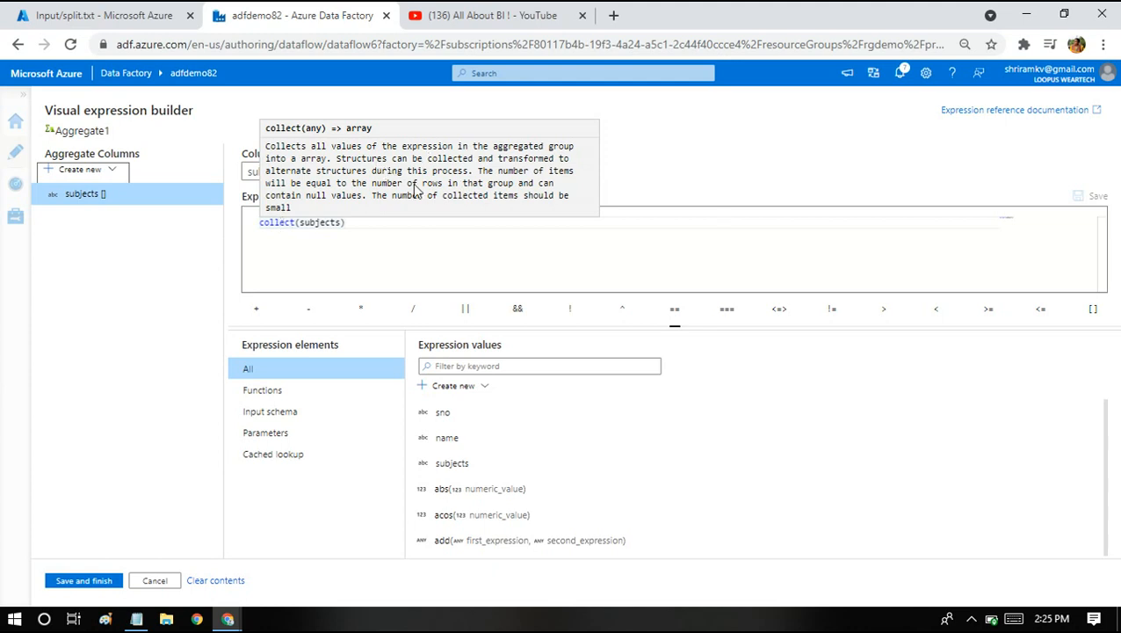
double_click(271, 225)
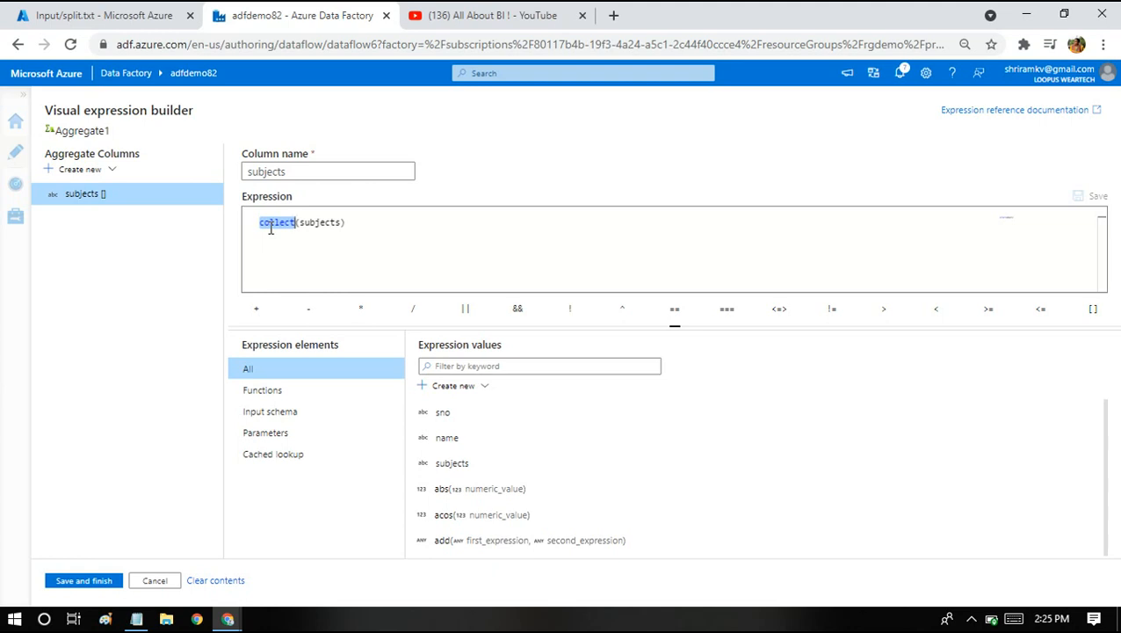
double_click(312, 226)
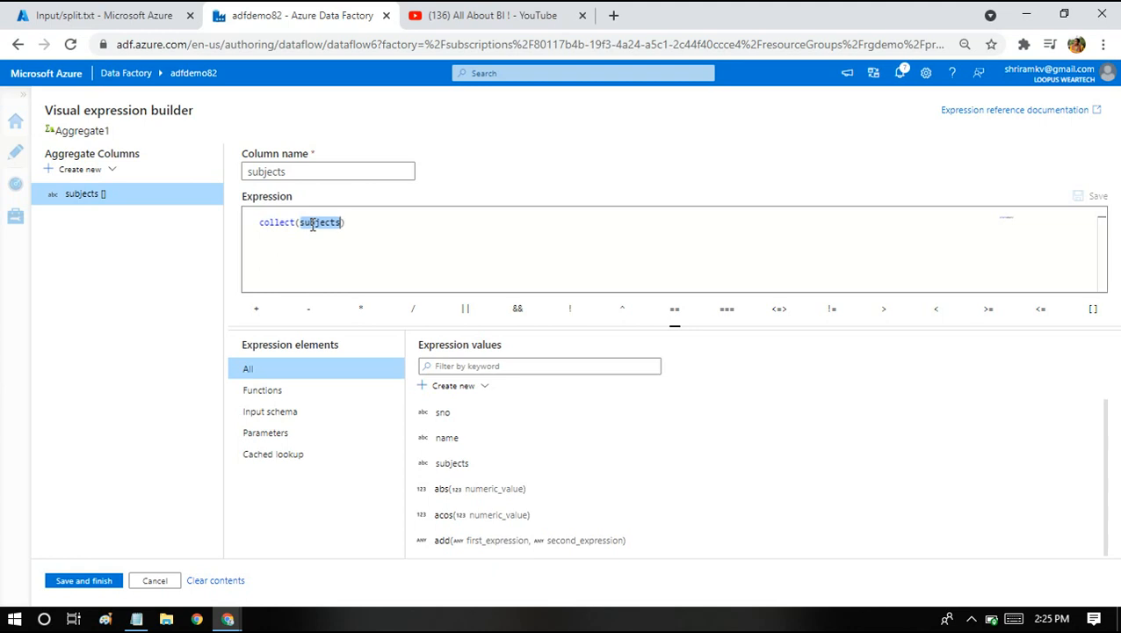
click(162, 581)
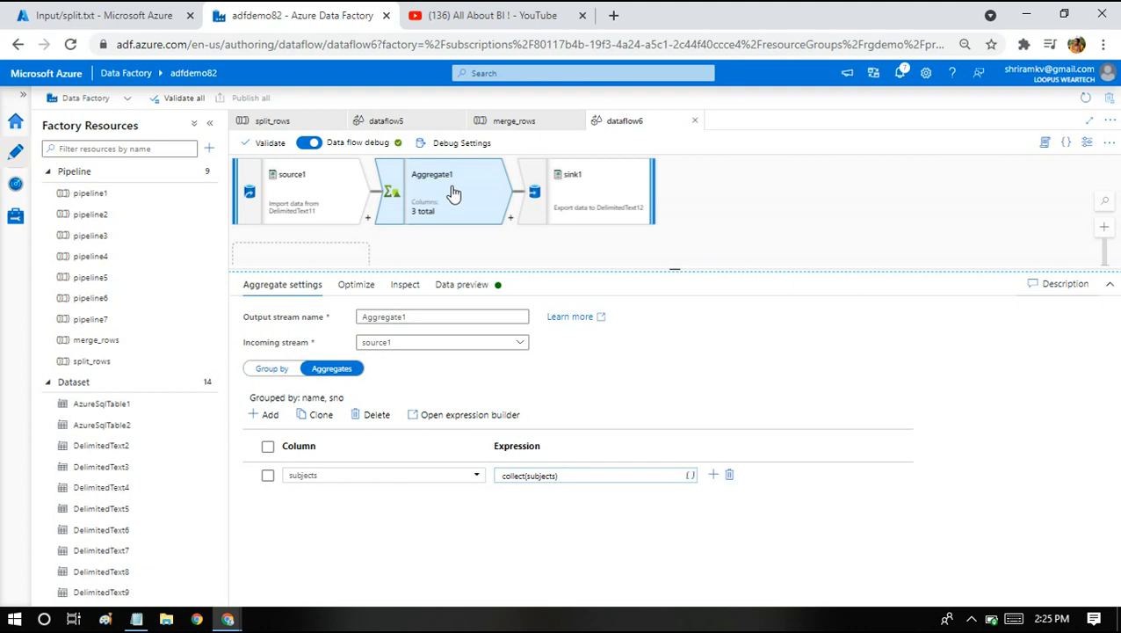
Debug-run the split_rows pipeline until it succeeds.
click(572, 190)
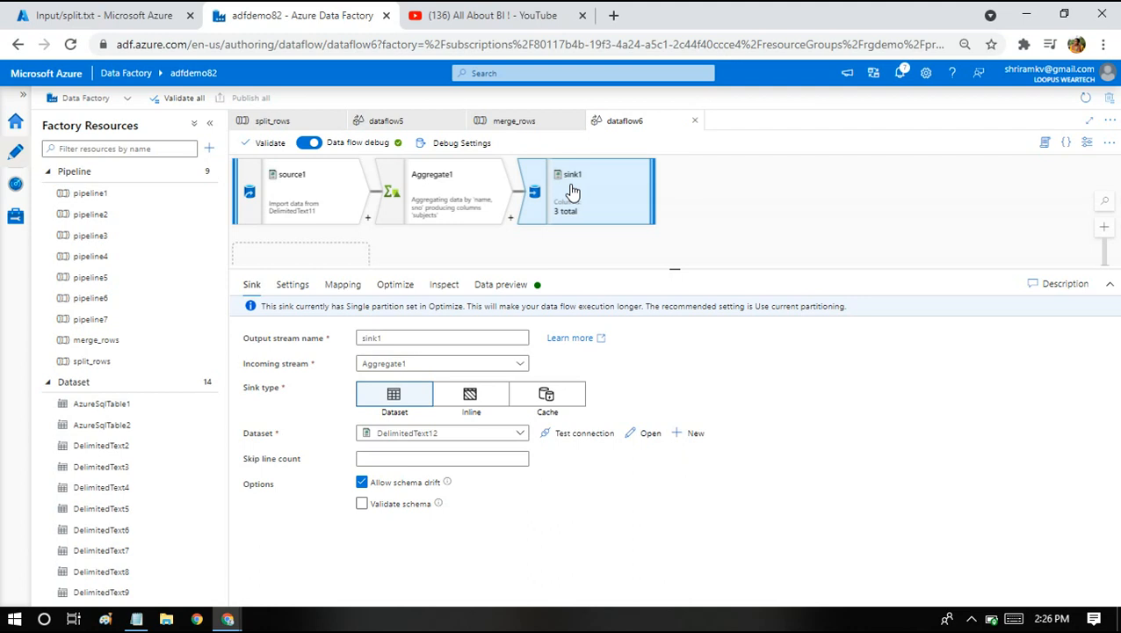
click(120, 364)
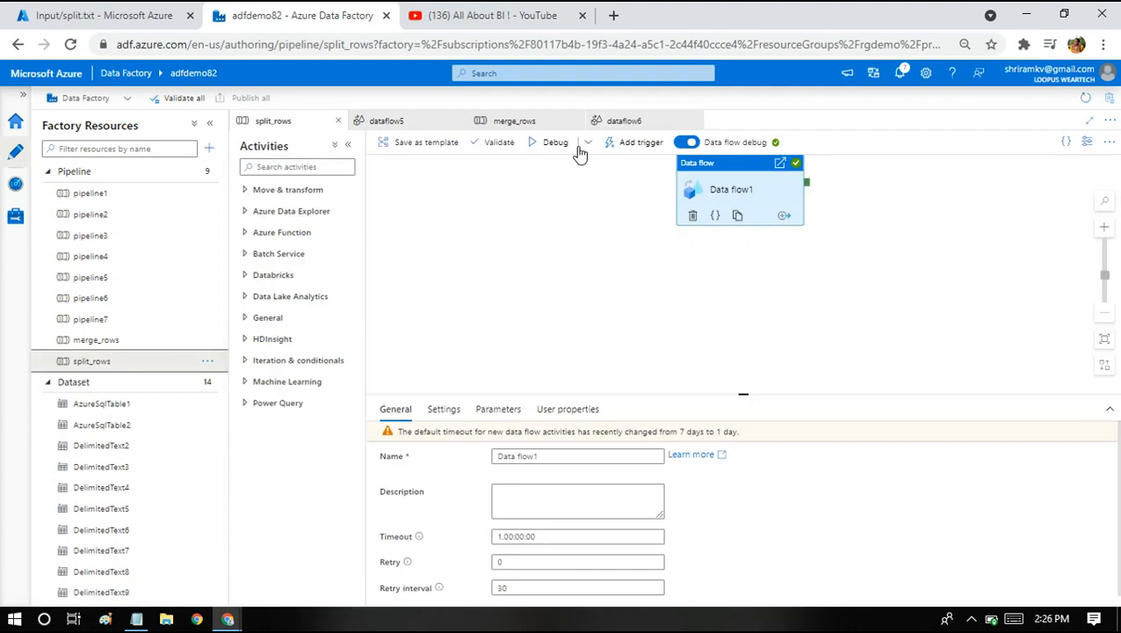
click(545, 147)
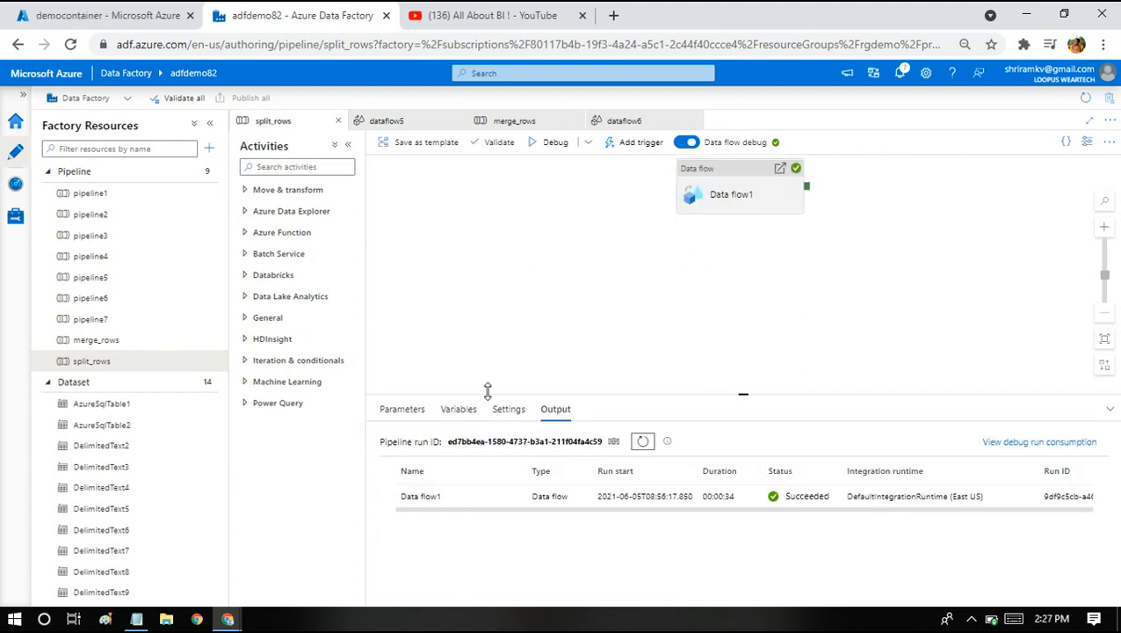
click(102, 12)
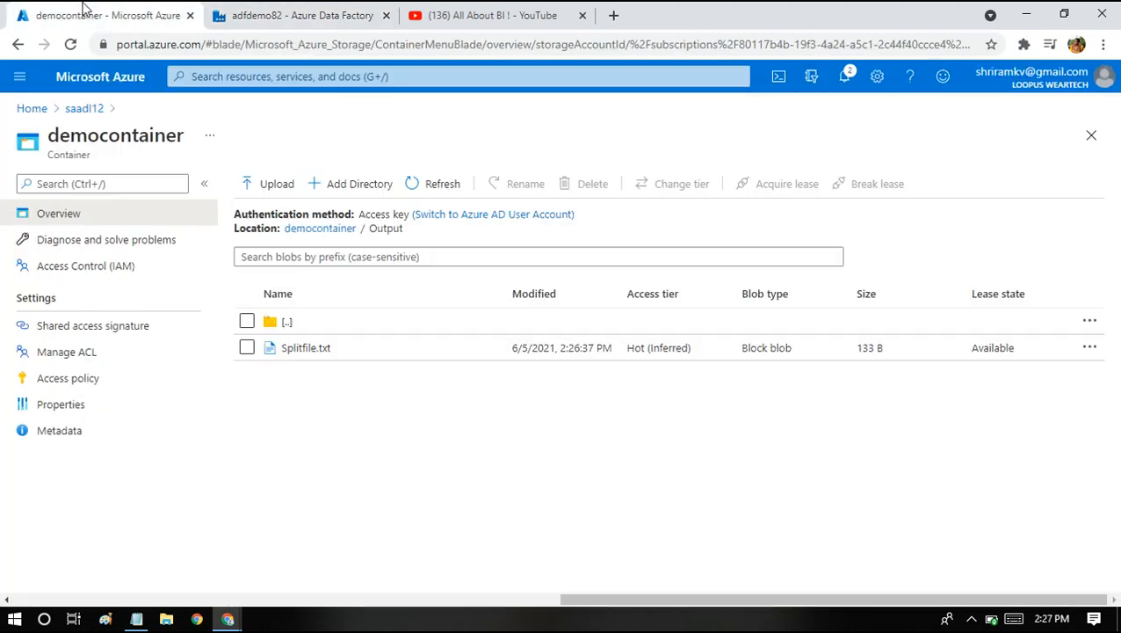
Refresh the Output folder and inspect Splitfile.txt's rows, one subject per row.
click(440, 185)
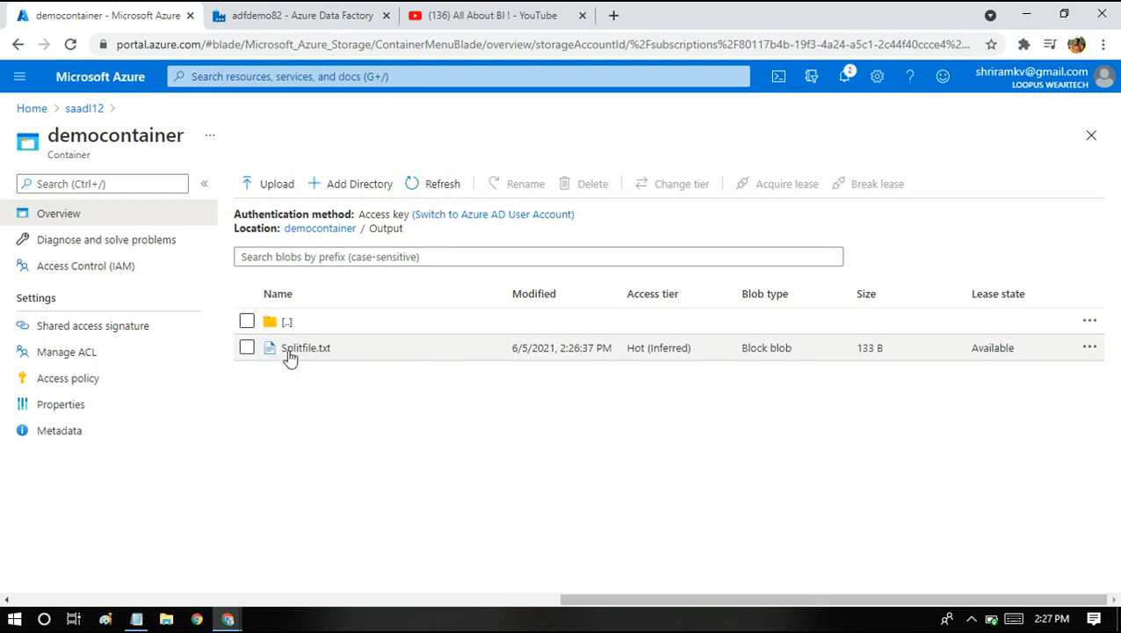
click(288, 352)
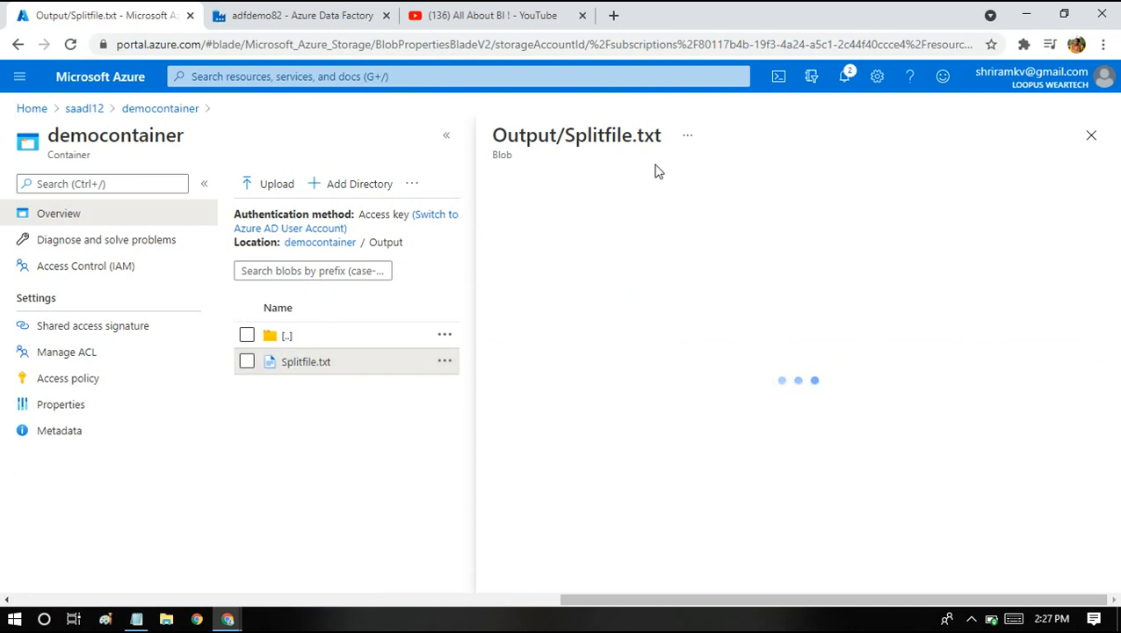
click(644, 233)
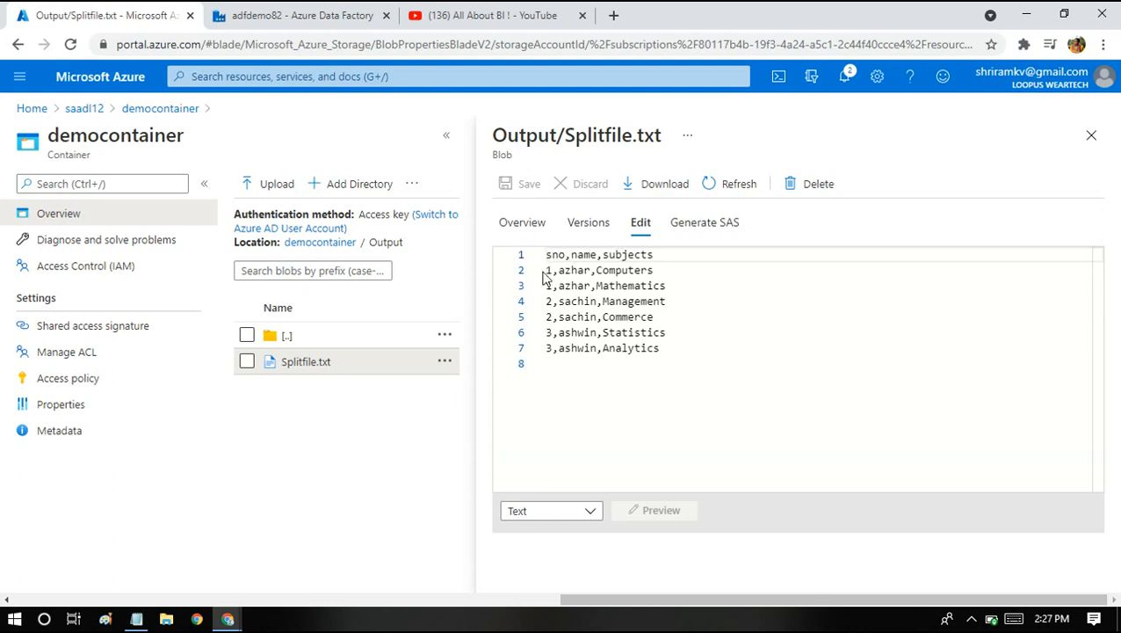
drag(546, 270, 682, 287)
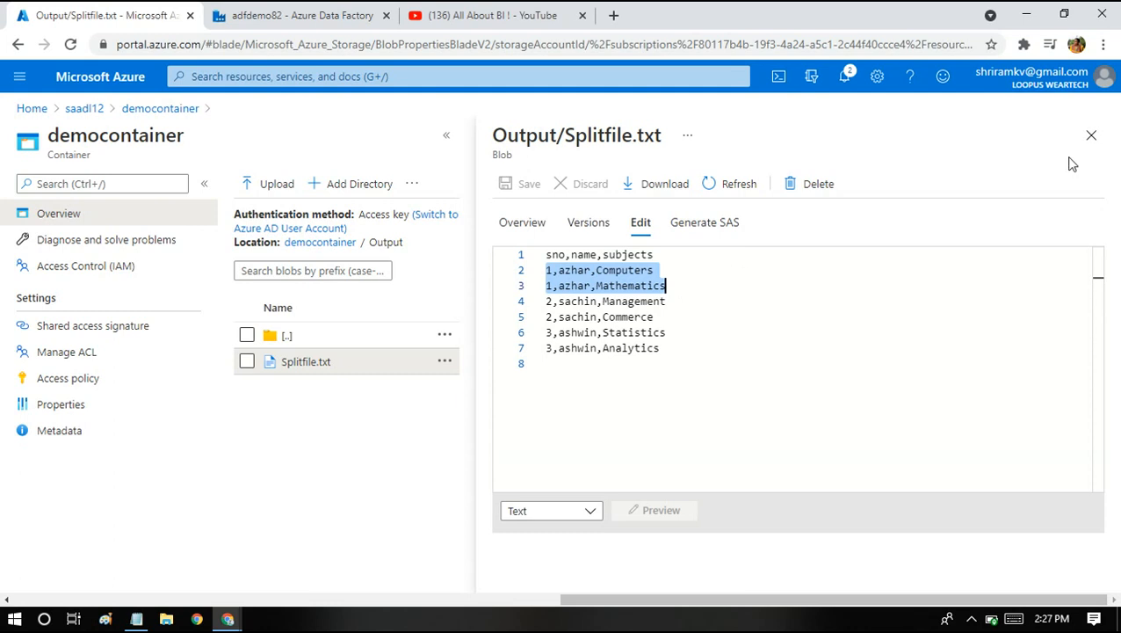
click(1092, 134)
click(312, 8)
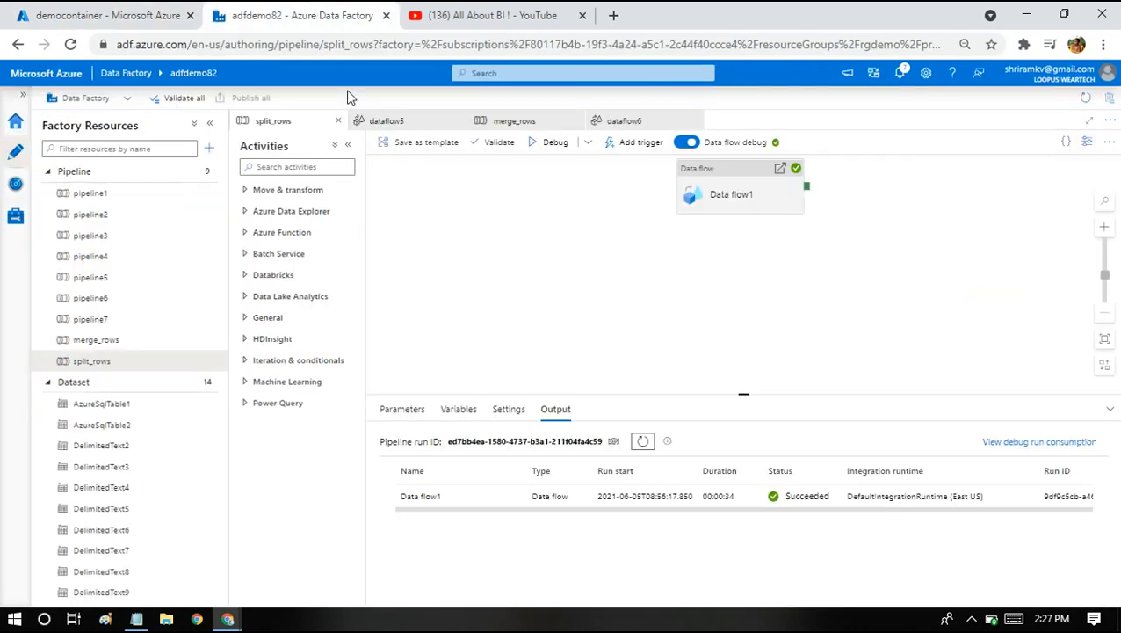
Start a debug run of the merge_rows pipeline.
click(513, 120)
click(553, 141)
click(115, 9)
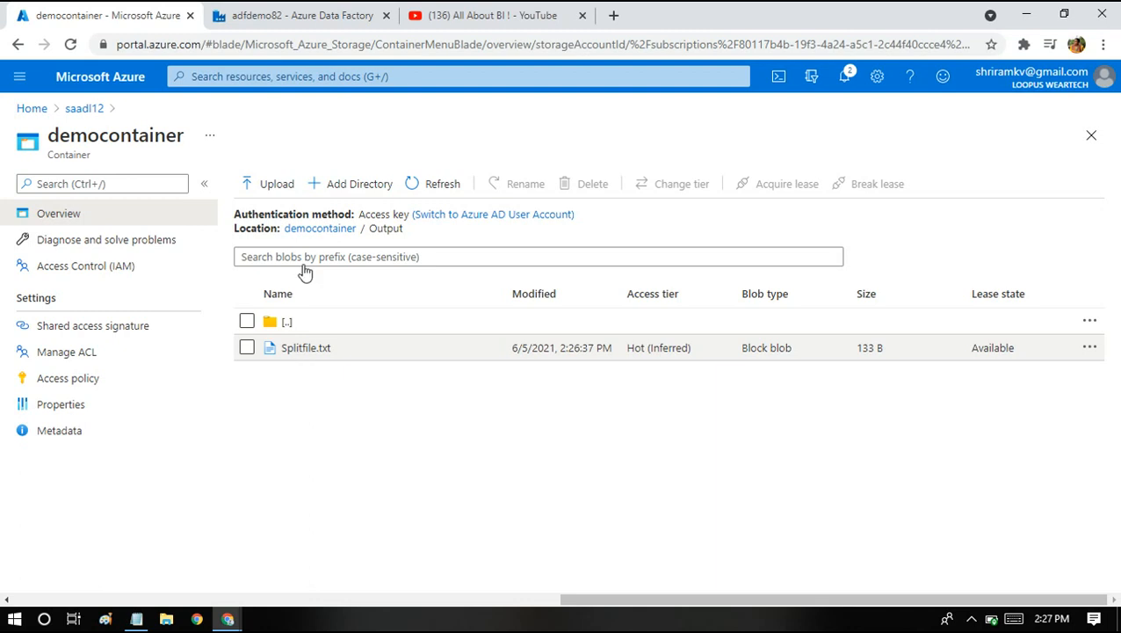
click(299, 15)
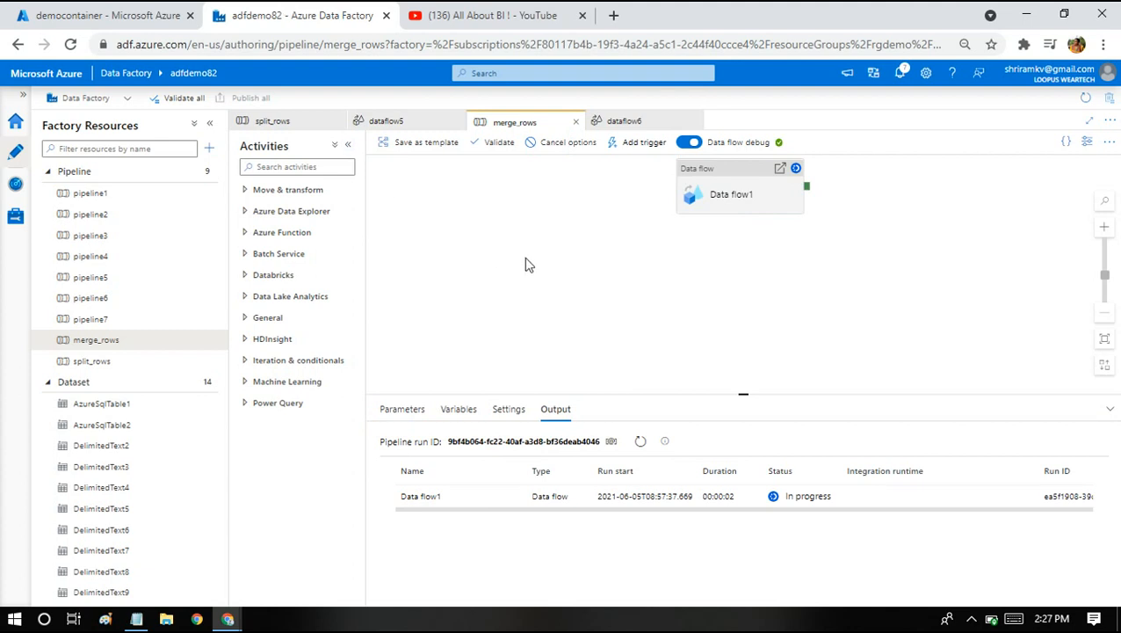
Open dataflow6 and show sink1's data preview.
click(740, 195)
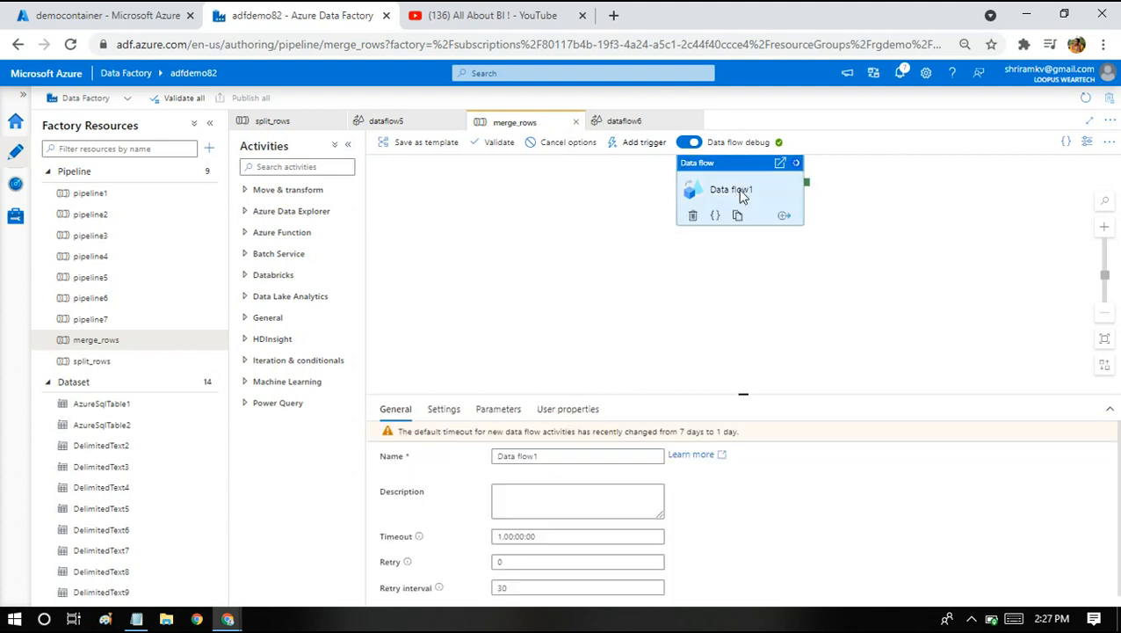
double_click(741, 195)
click(499, 286)
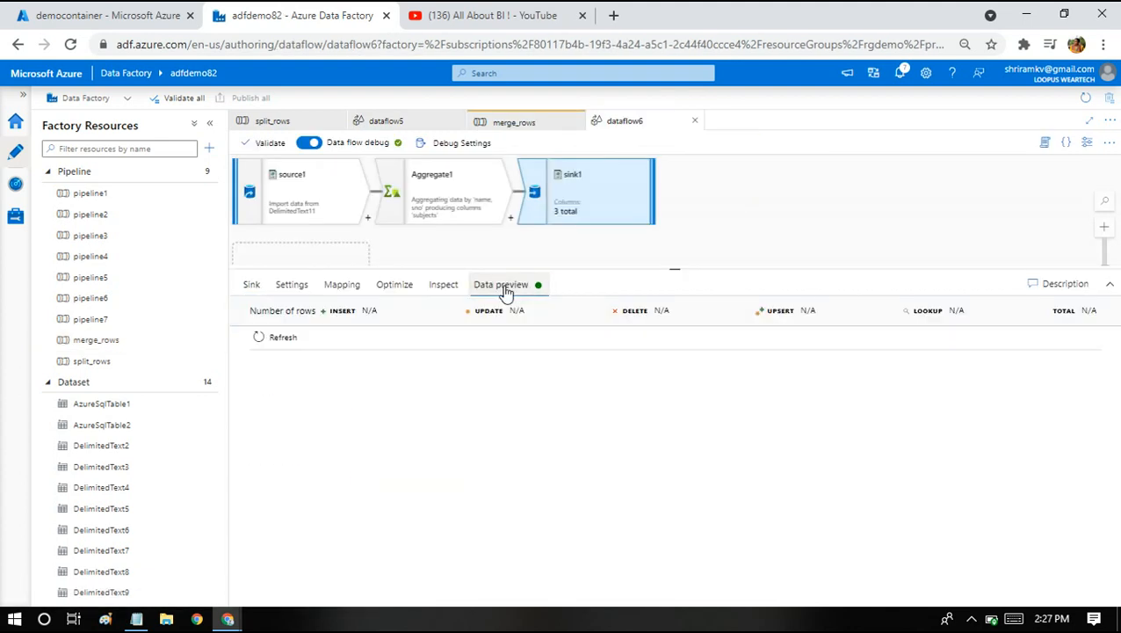
Load the sink preview of merged subject arrays and refresh Output to see again_merged.csv.
click(297, 344)
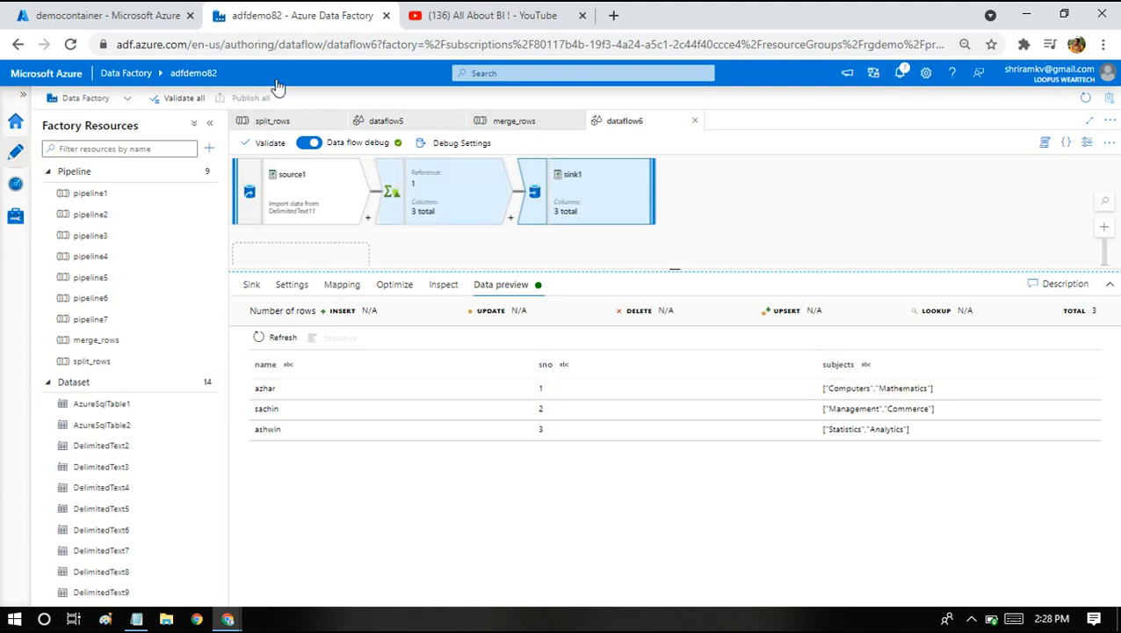
click(101, 14)
click(446, 188)
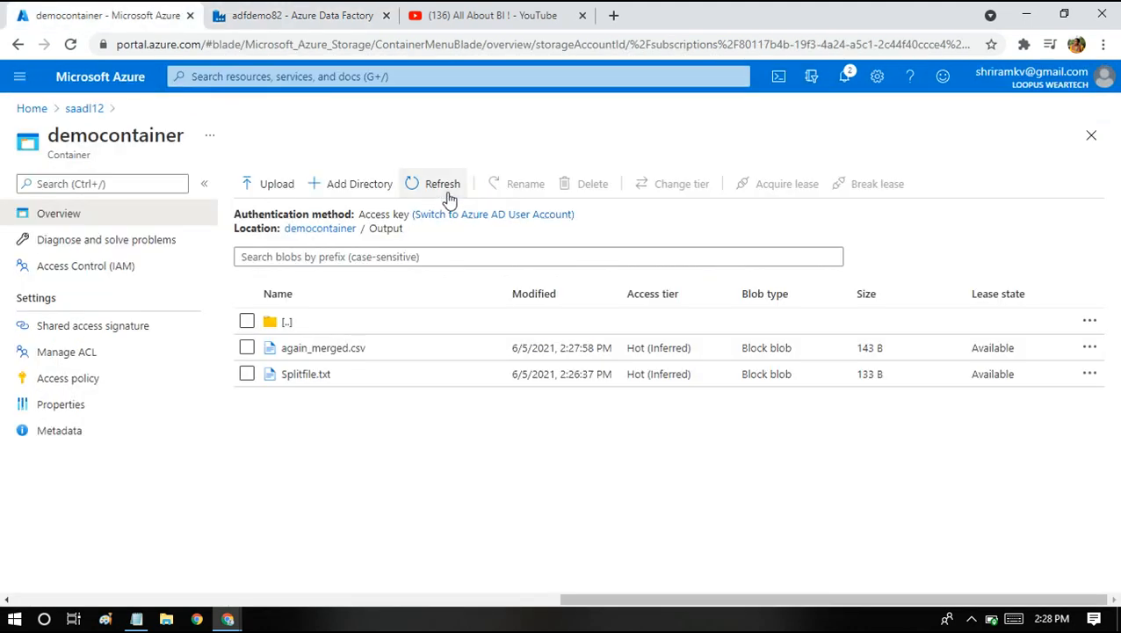
Check again_merged.csv's three rows of subject arrays, then highlight split() and collect() in the Notepad notes.
click(307, 352)
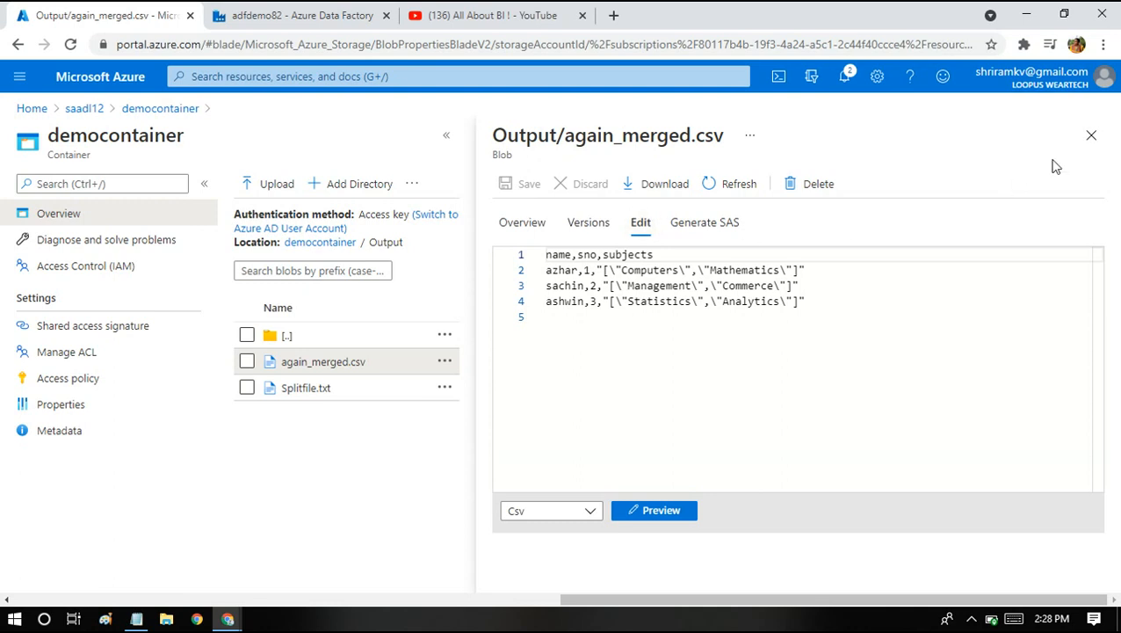
click(1089, 137)
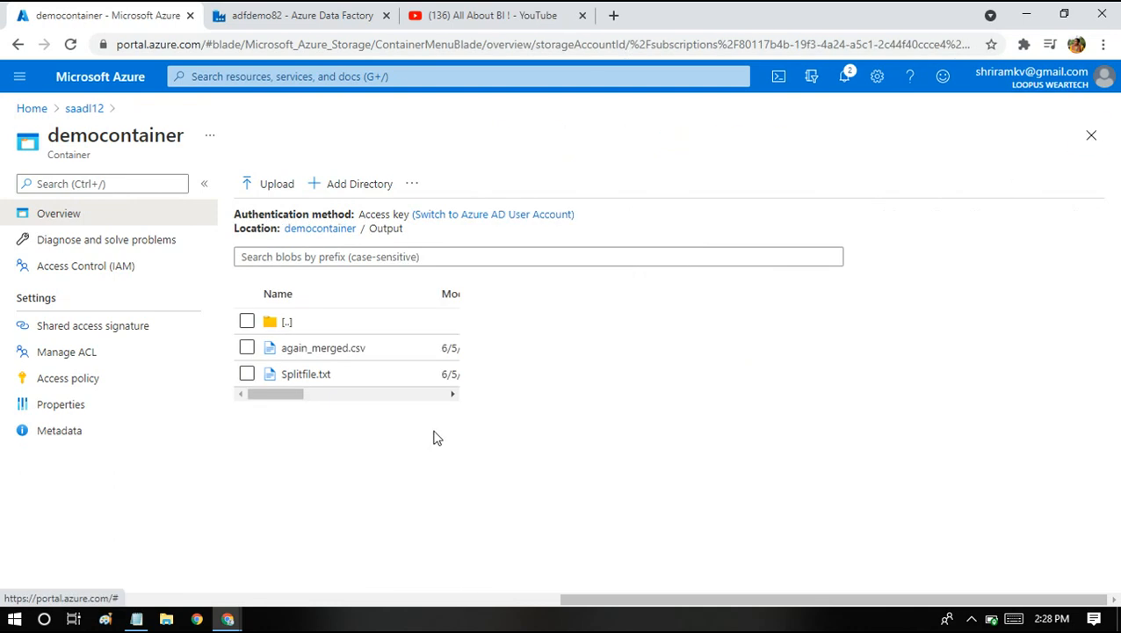
click(136, 619)
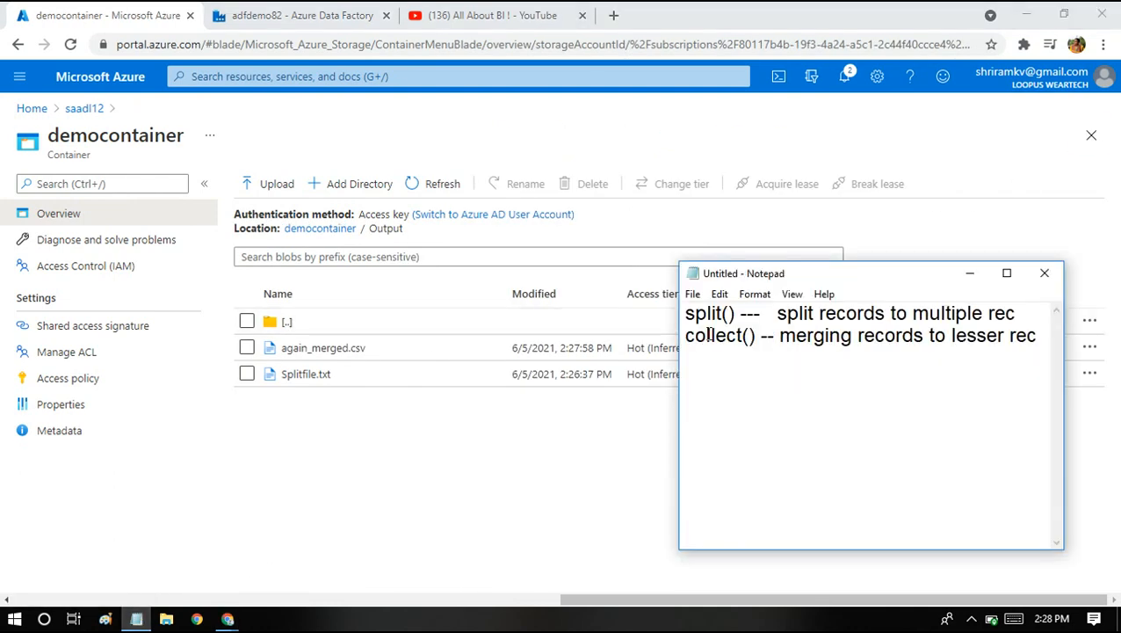
drag(736, 314, 645, 316)
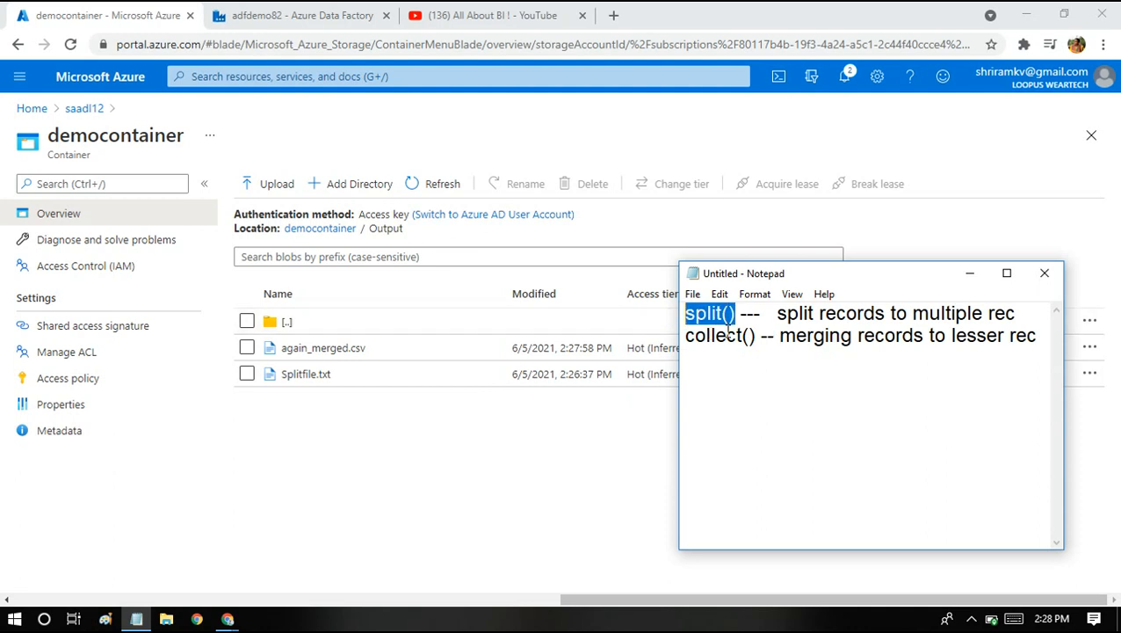
drag(756, 337, 690, 349)
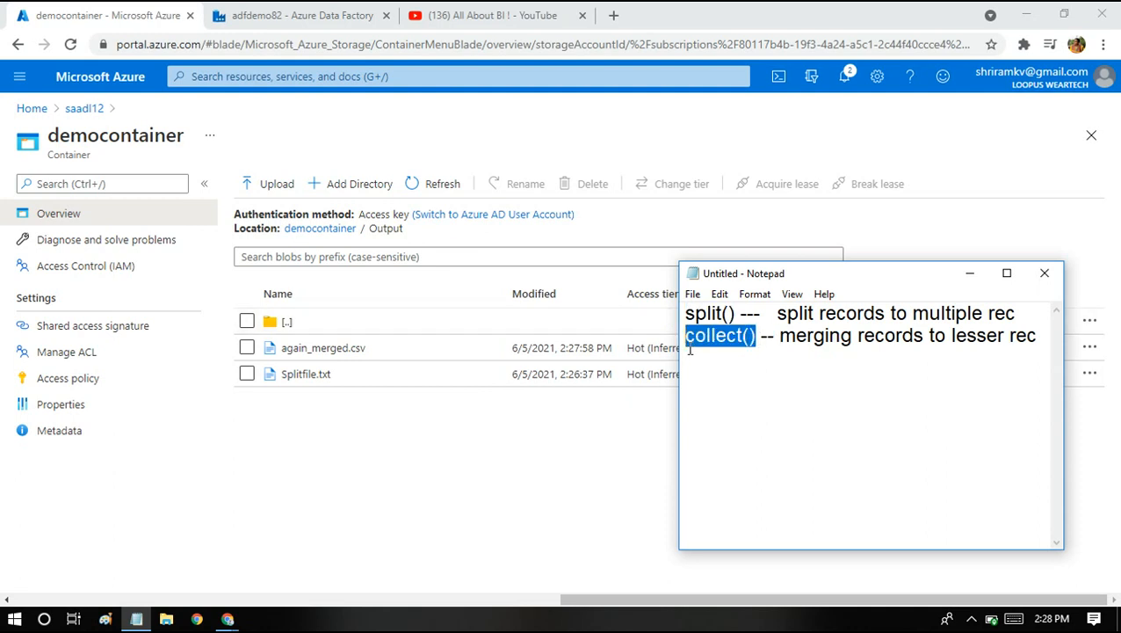